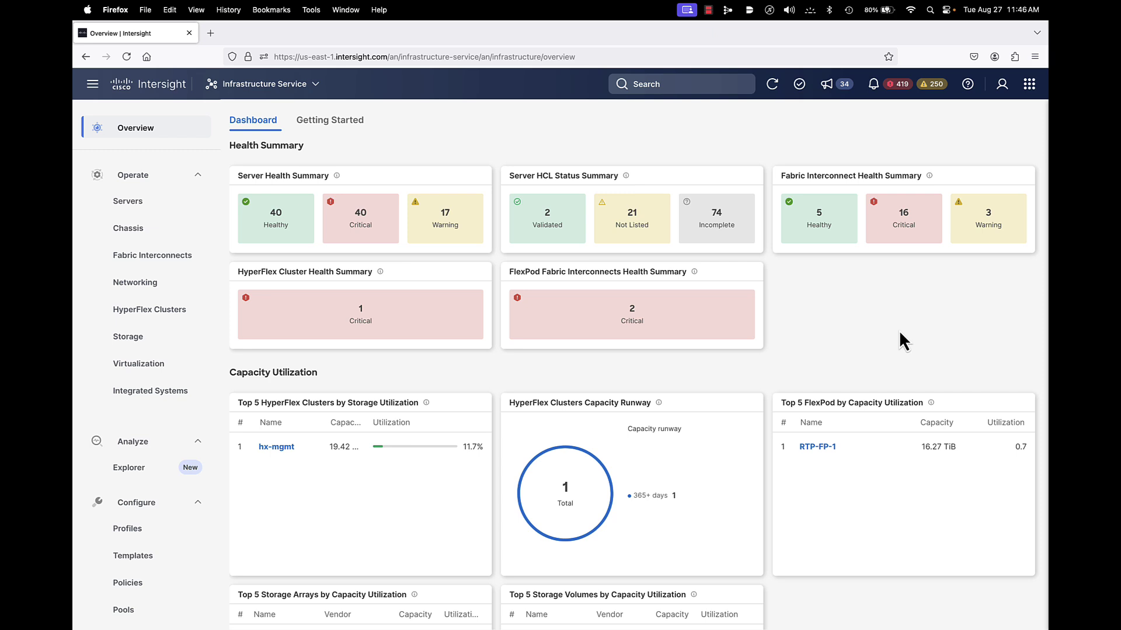
# Step: Switch to the System service and open the details of the Cloned-Org organization
pyautogui.click(266, 85)
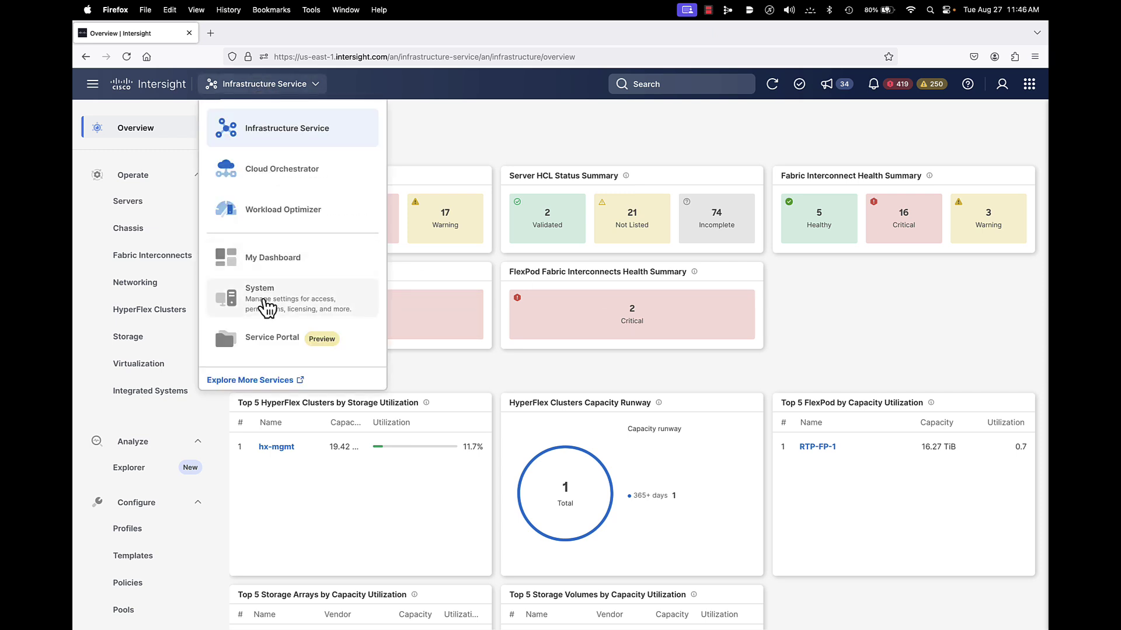
pyautogui.click(264, 303)
pyautogui.click(266, 531)
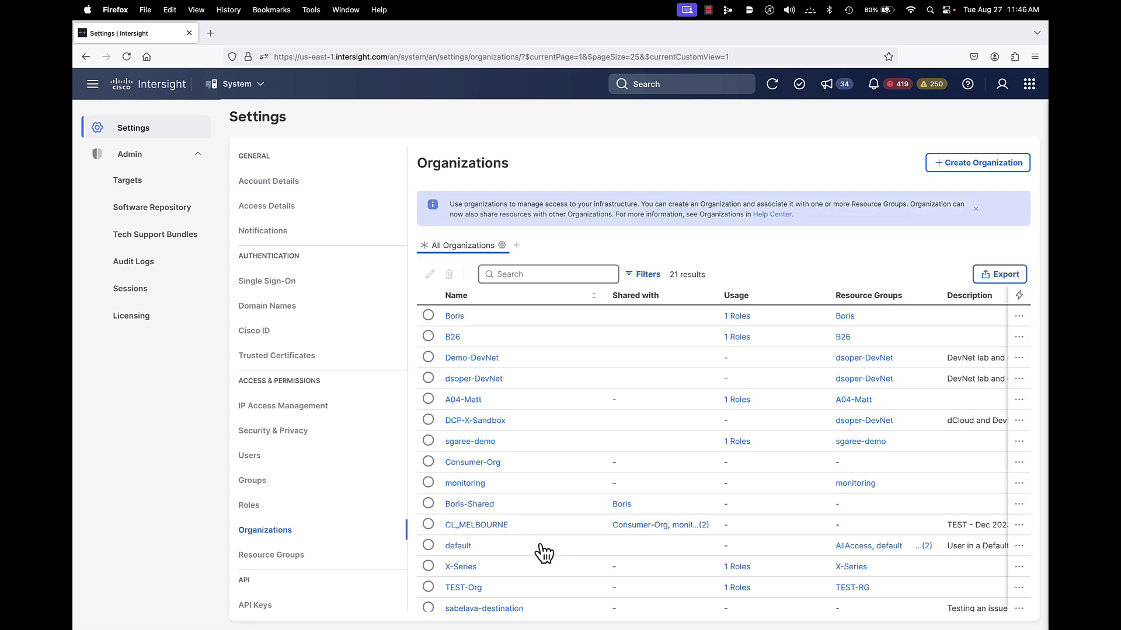
pyautogui.scroll(-2, 544, 554)
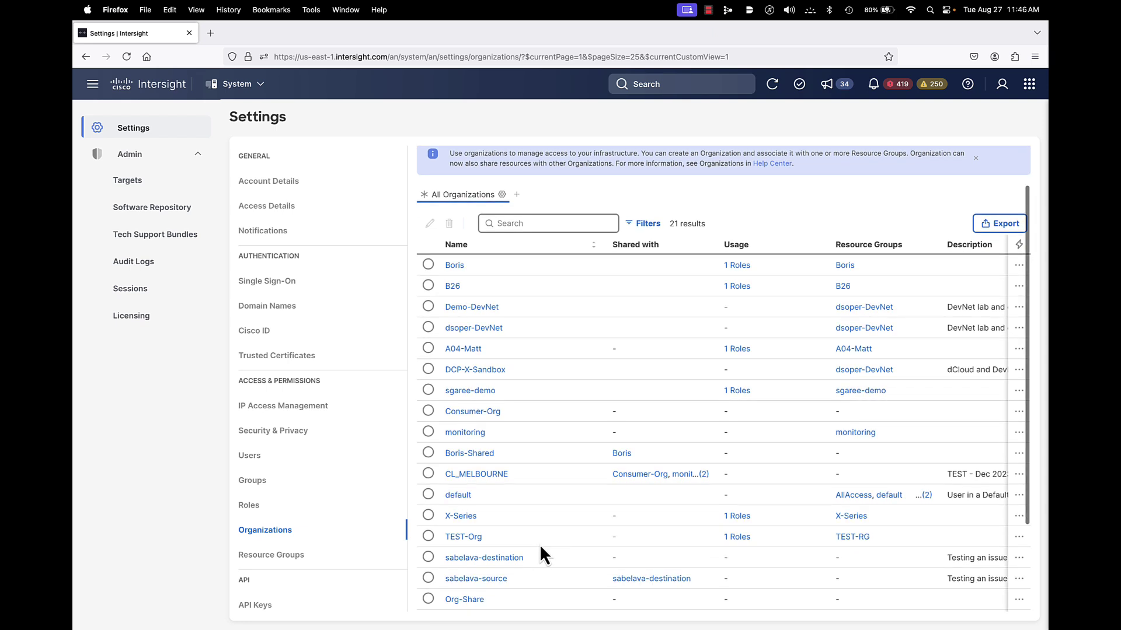
pyautogui.scroll(2, 541, 548)
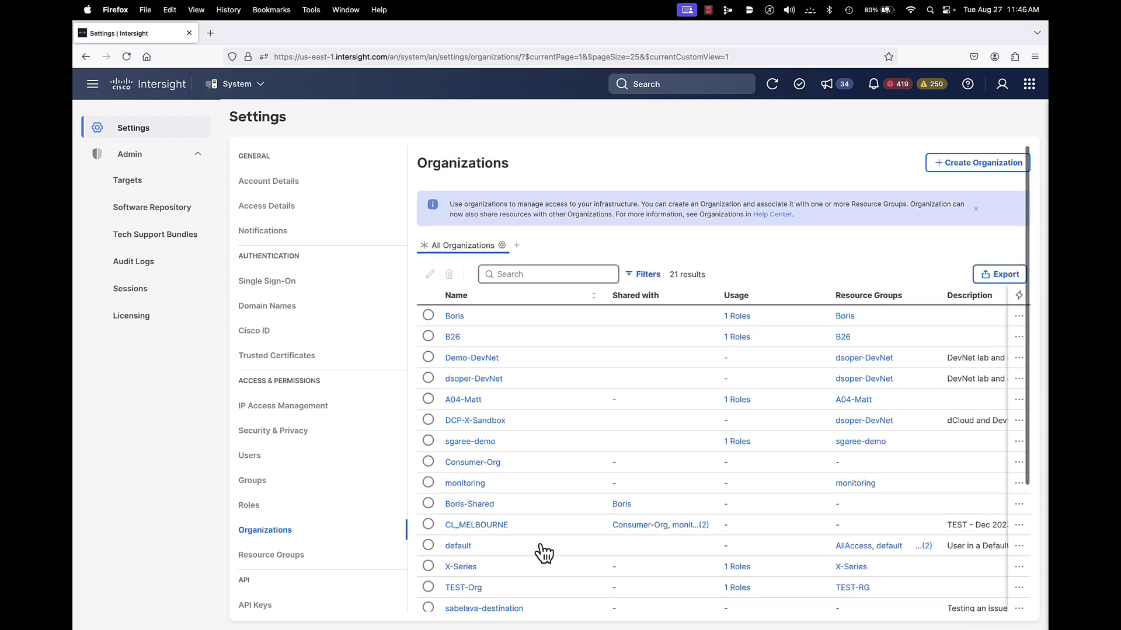
pyautogui.scroll(-6, 542, 549)
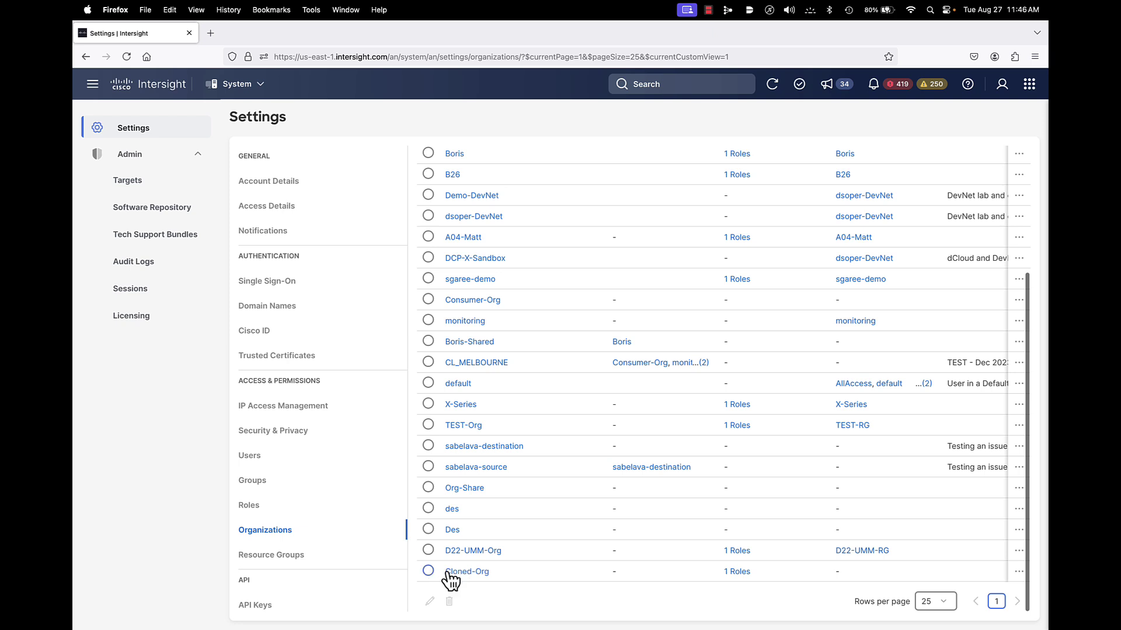
pyautogui.click(459, 568)
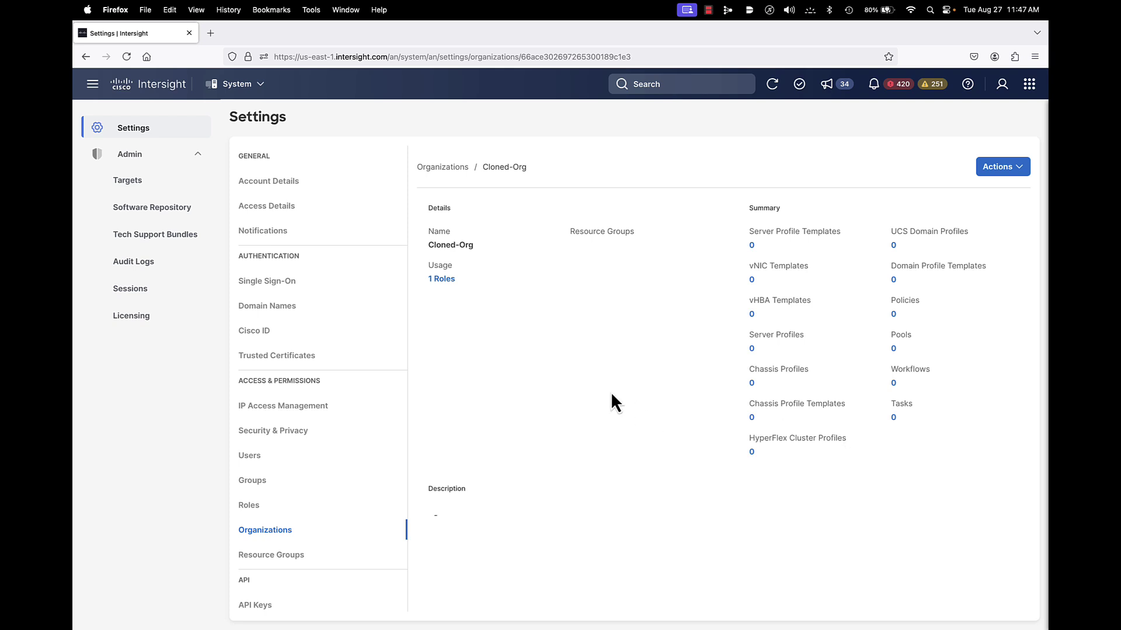
# Step: View the role that uses Cloned-Org and return to the organizations list
pyautogui.click(445, 280)
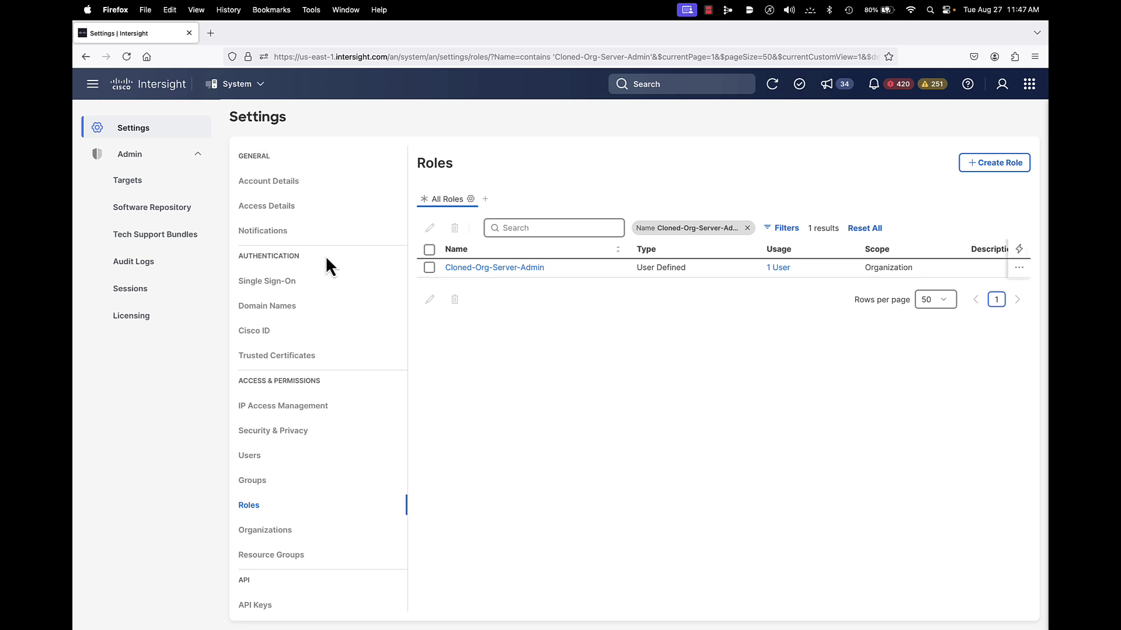
pyautogui.click(257, 531)
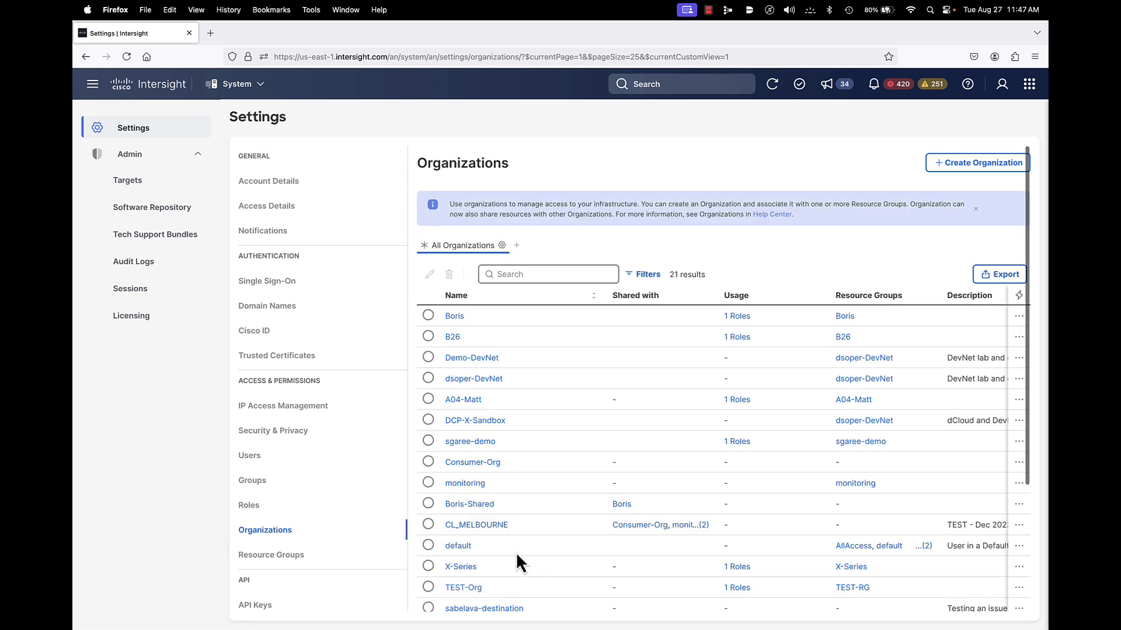
pyautogui.scroll(-5, 542, 542)
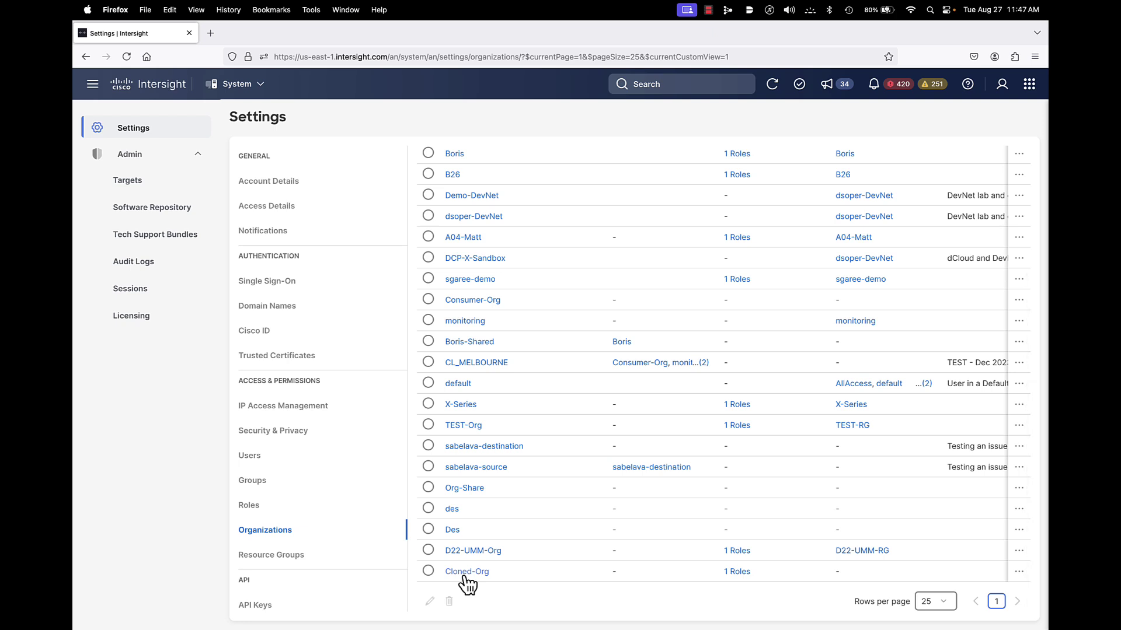
pyautogui.scroll(5, 461, 554)
# Step: Switch to the Infrastructure Service and show the UCS server profile templates in the Cloned-Org view
pyautogui.click(249, 88)
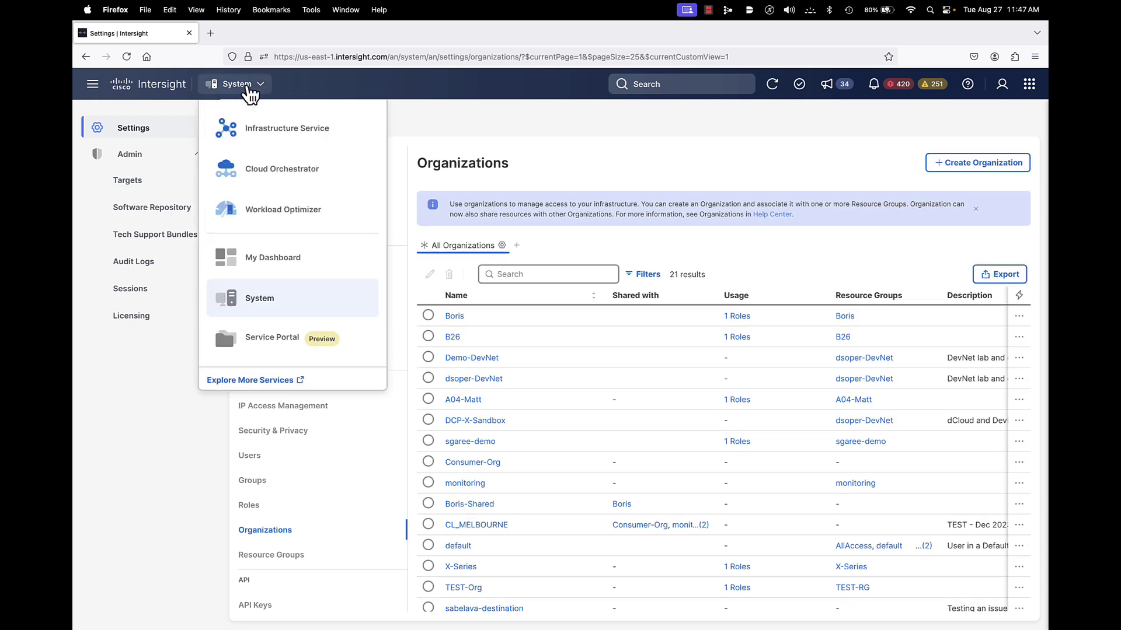
pyautogui.click(283, 129)
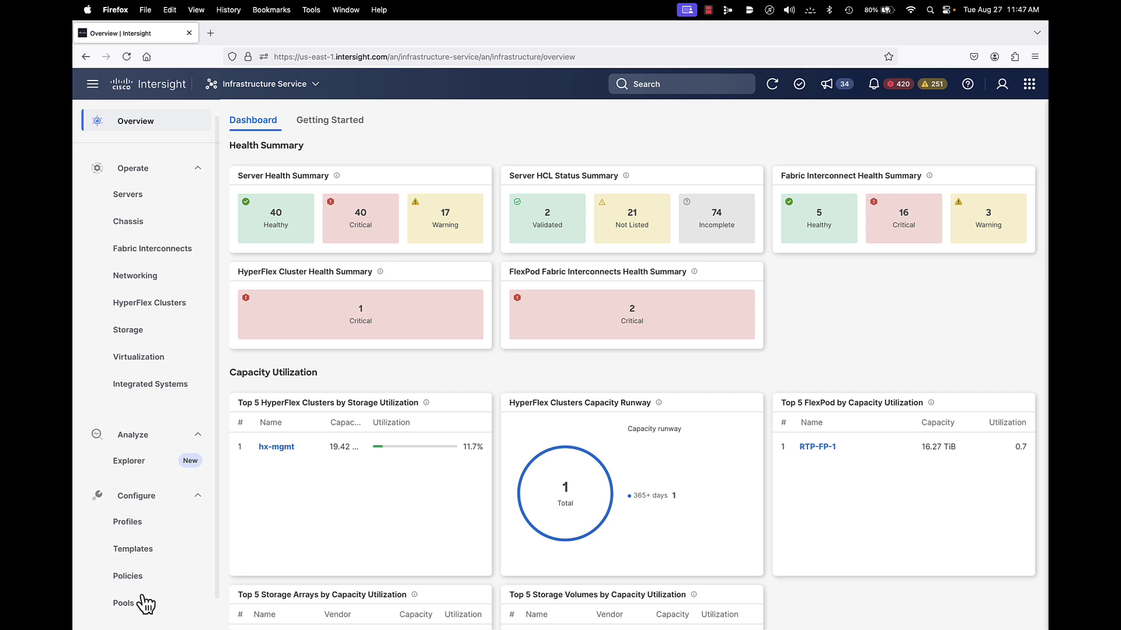
pyautogui.scroll(-1, 143, 601)
pyautogui.scroll(1, 134, 552)
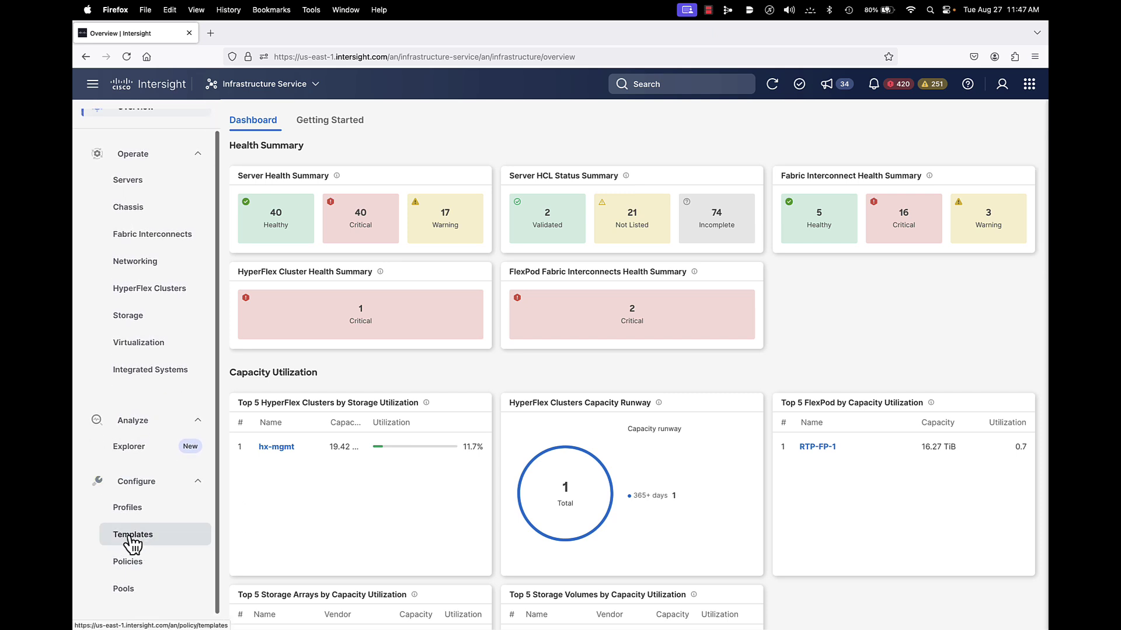
pyautogui.click(132, 543)
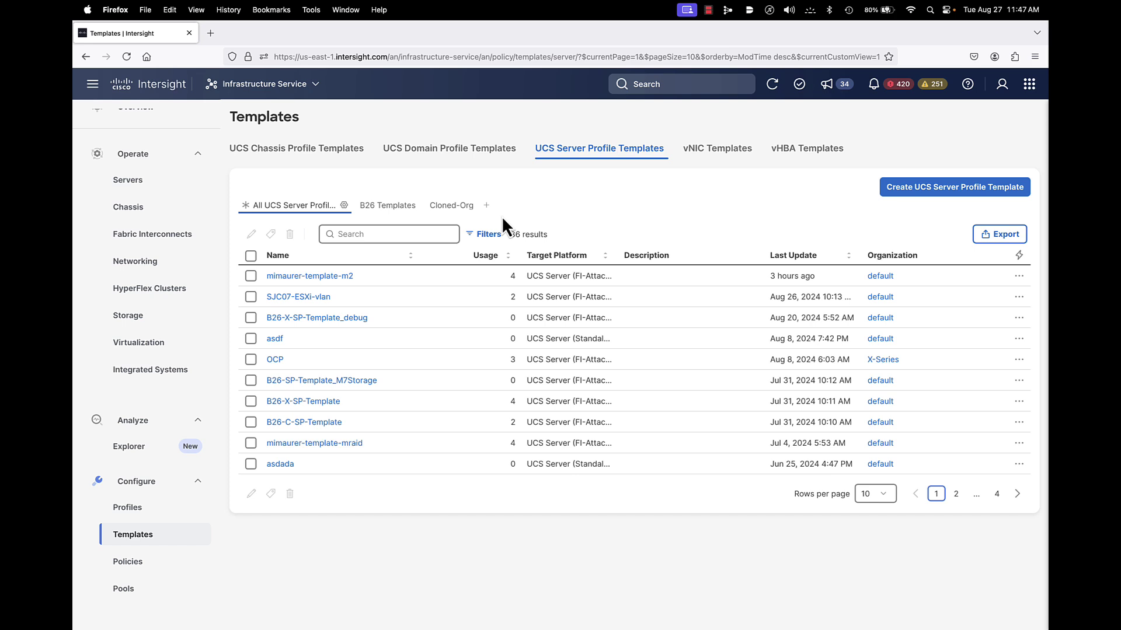
pyautogui.click(452, 206)
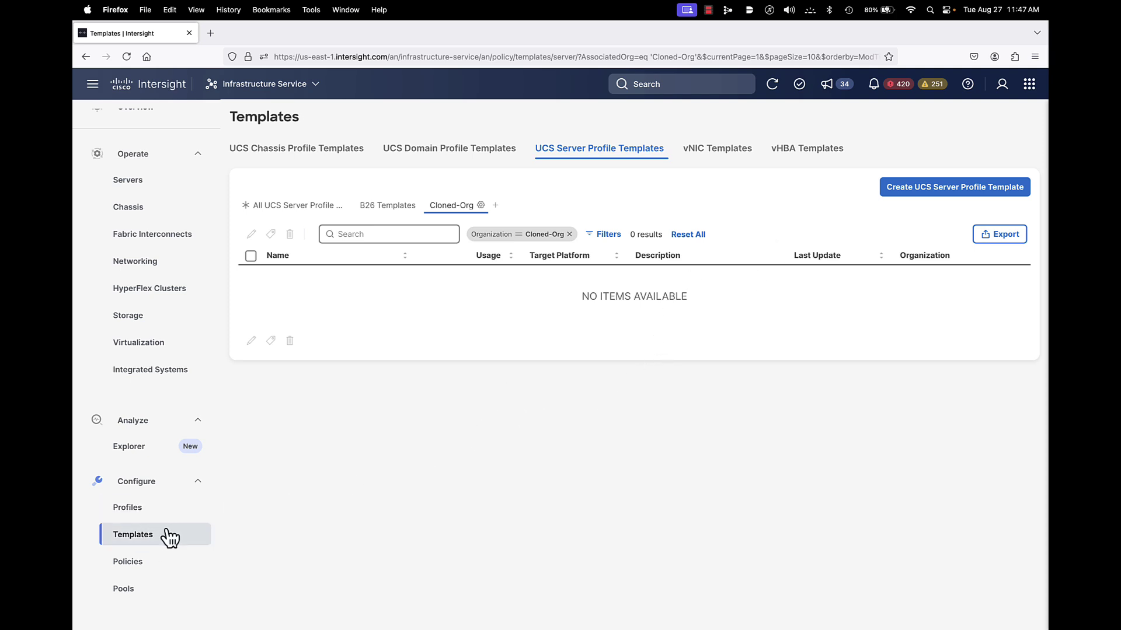
# Step: Show the policies in the Cloned-Org view
pyautogui.scroll(1, 142, 569)
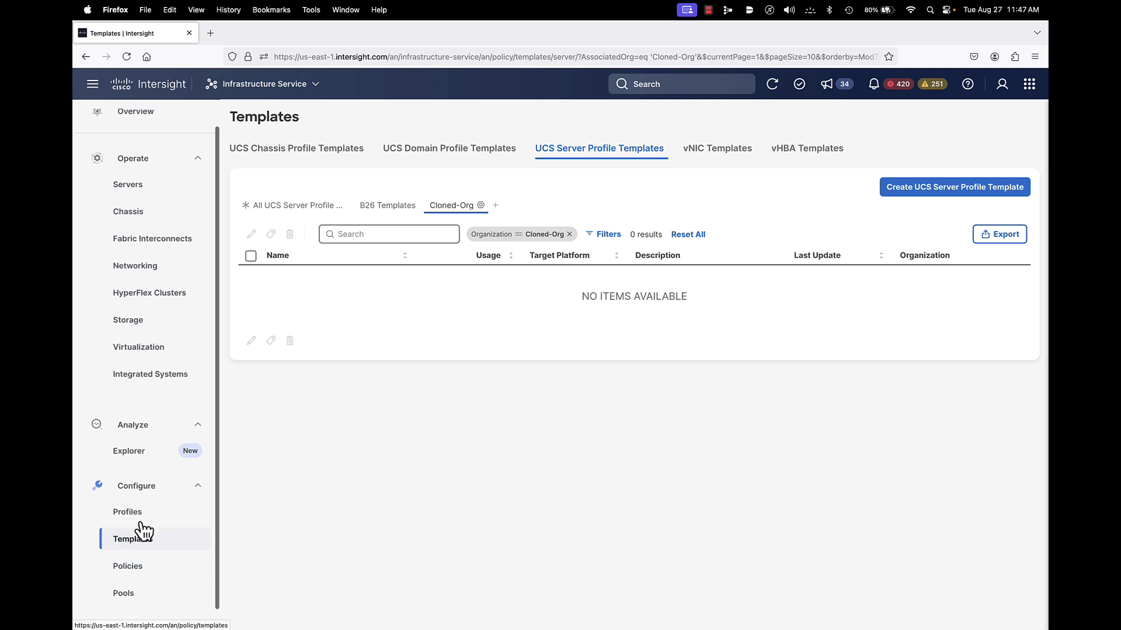
pyautogui.click(144, 572)
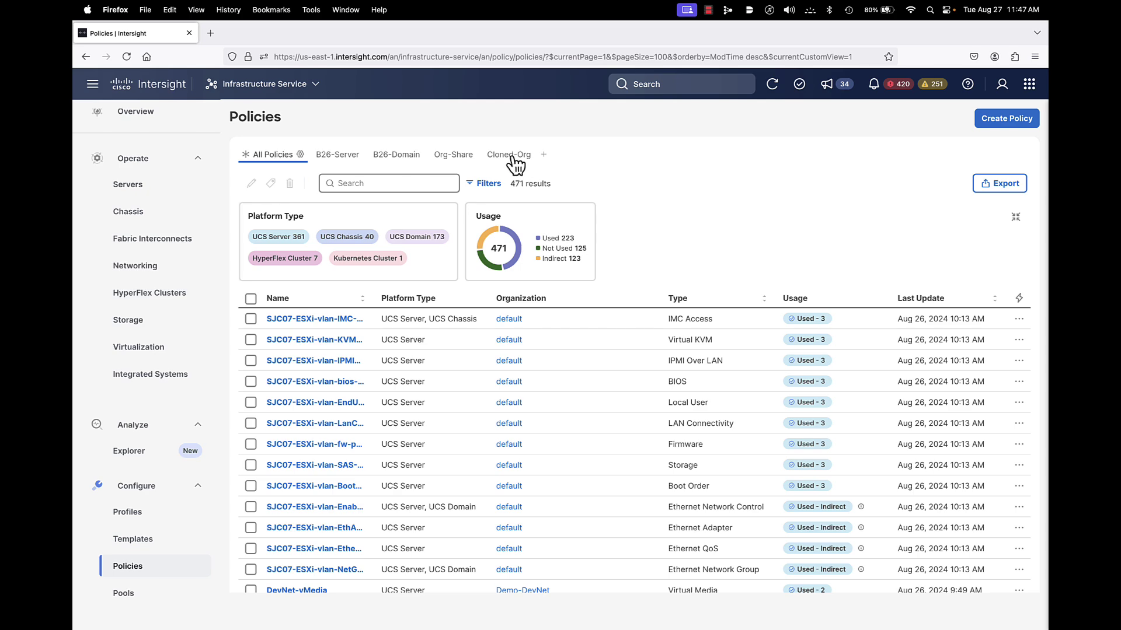
pyautogui.click(511, 155)
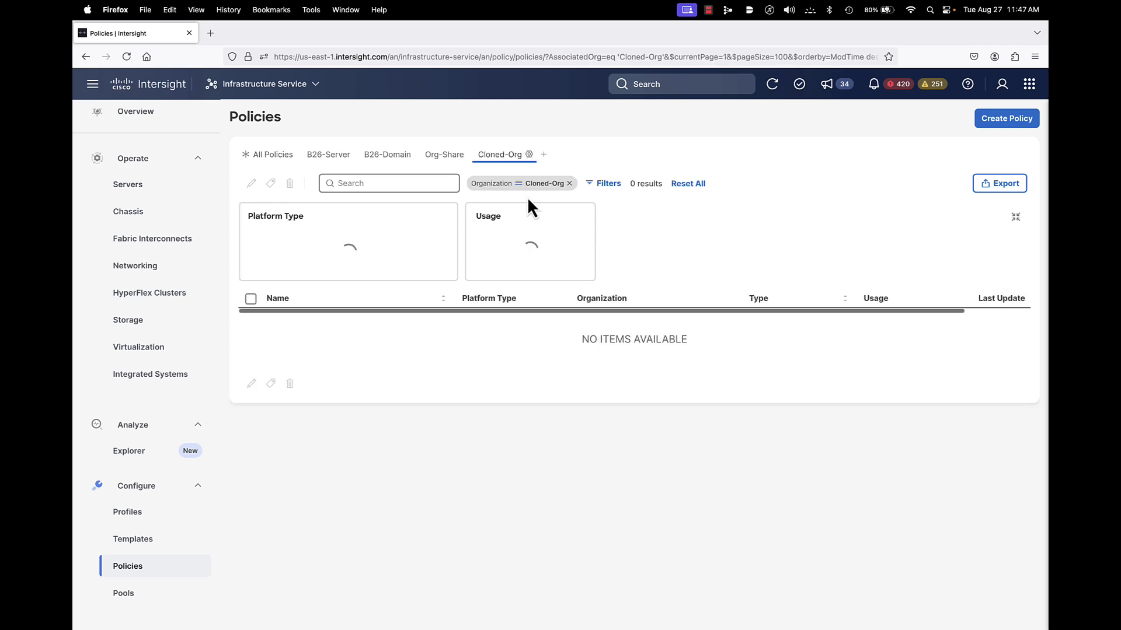
# Step: Show the pools in the Cloned-Org view and return to the server profile templates' Cloned-Org view
pyautogui.click(141, 589)
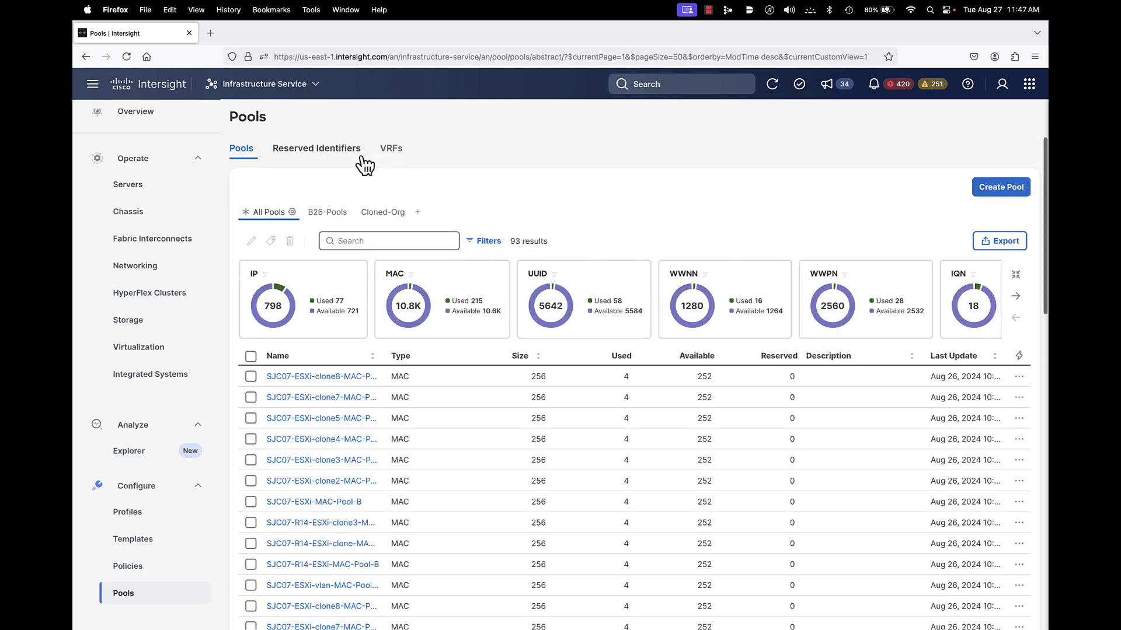
pyautogui.click(387, 218)
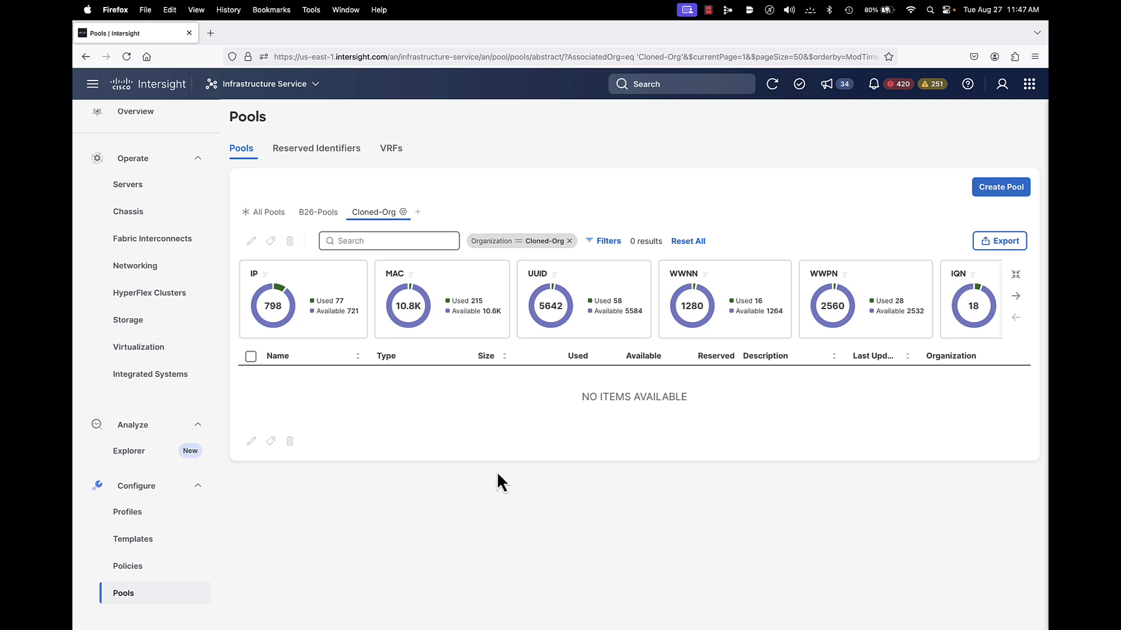
pyautogui.click(142, 545)
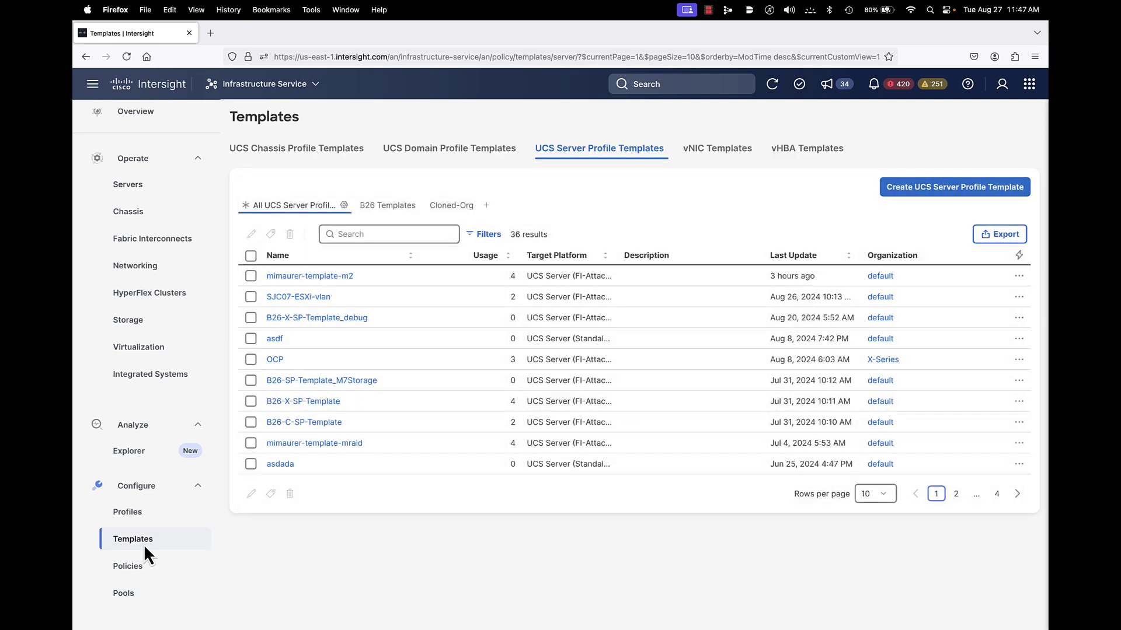
pyautogui.click(452, 208)
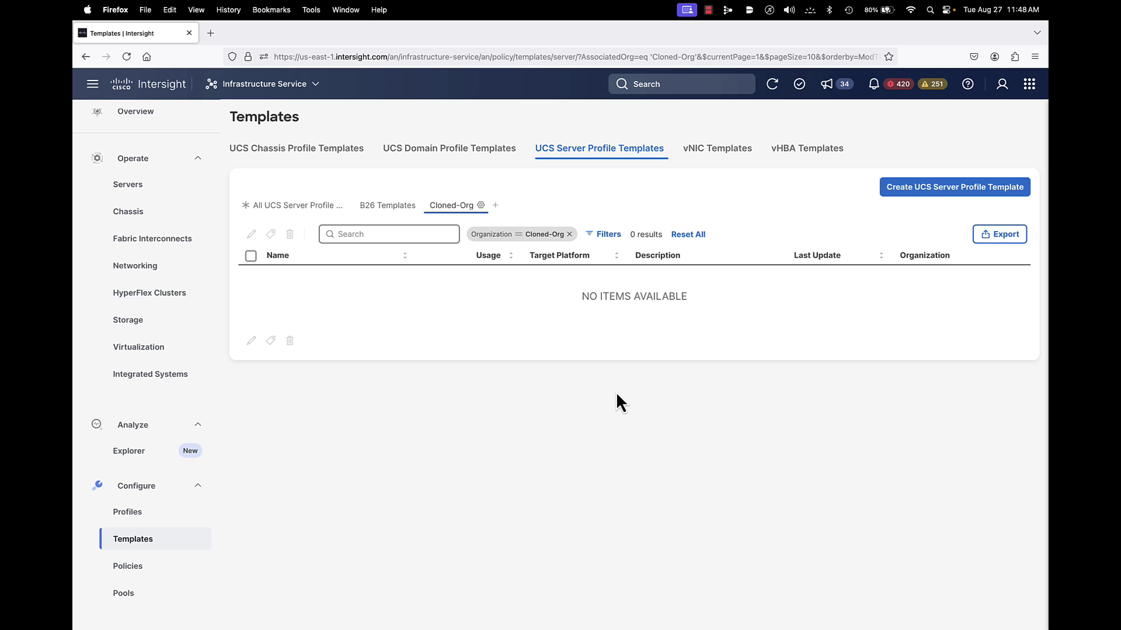
# Step: Add a custom view named Clone-Org-2 to the UCS server profile templates, keeping the default columns
pyautogui.click(495, 207)
pyautogui.tripleClick(455, 248)
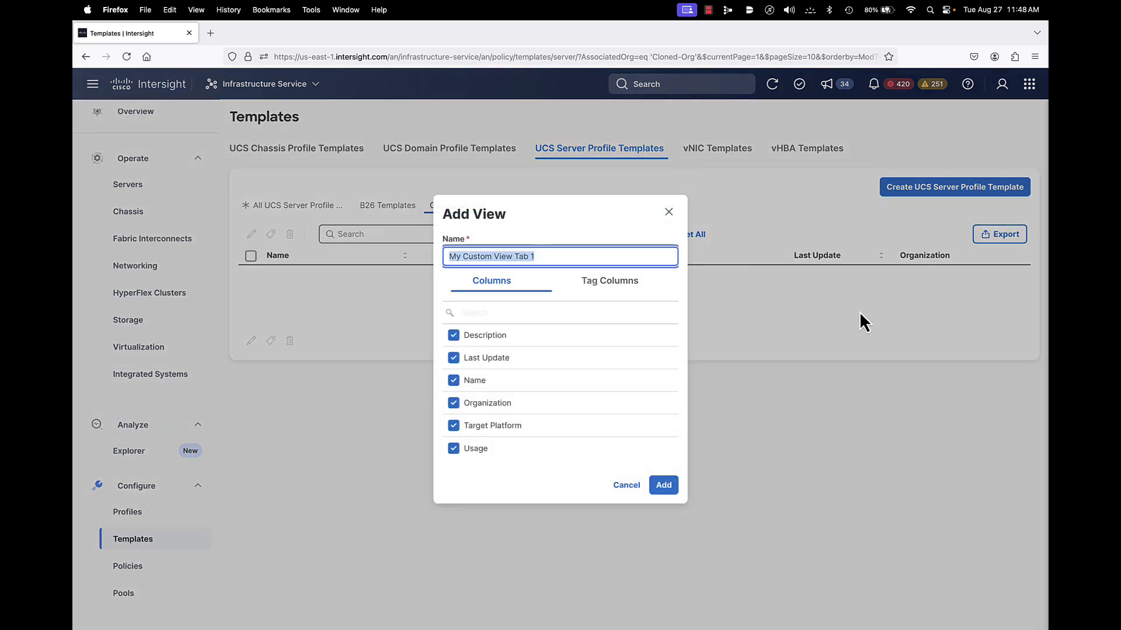
pyautogui.write('Cl')
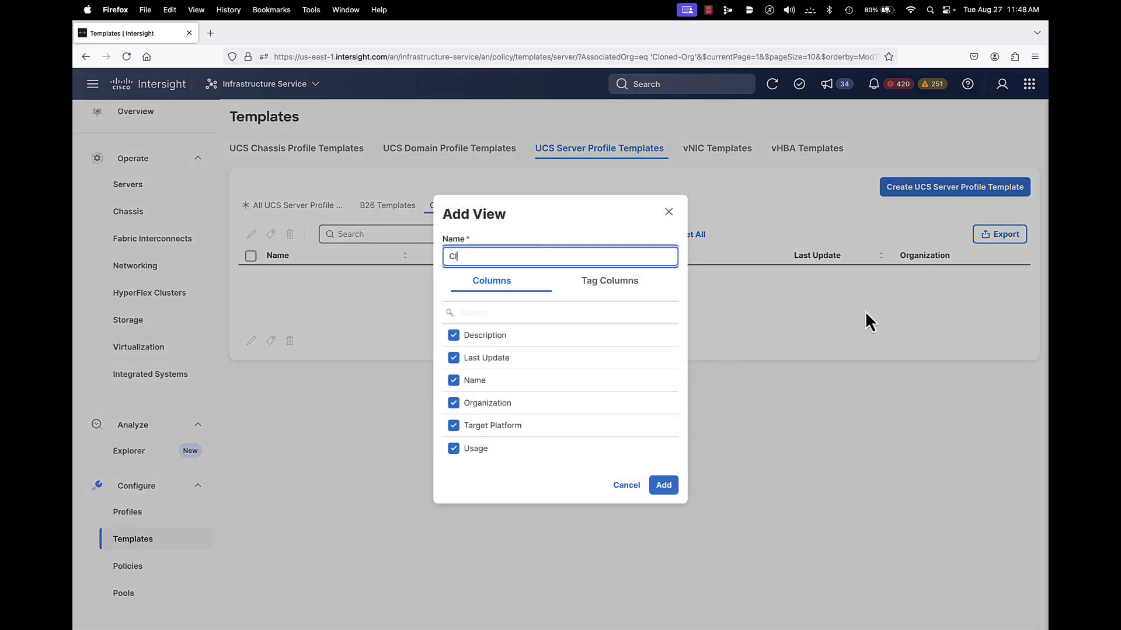
pyautogui.write('one-Org-2')
pyautogui.click(663, 487)
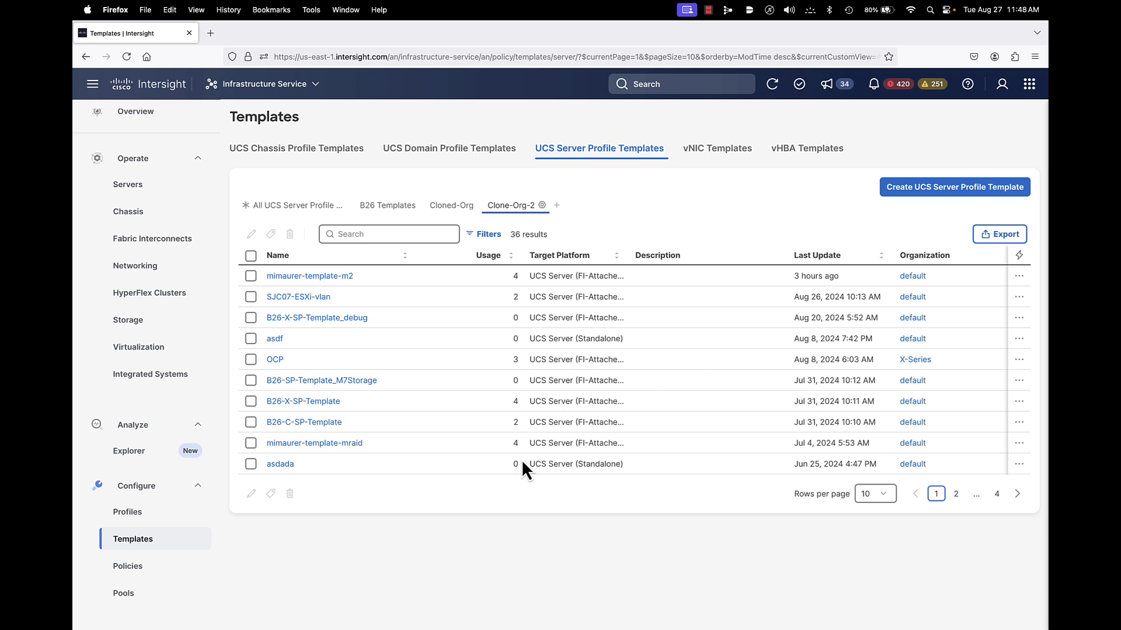
# Step: Filter the Clone-Org-2 view by the organization Cloned-Org
pyautogui.click(481, 235)
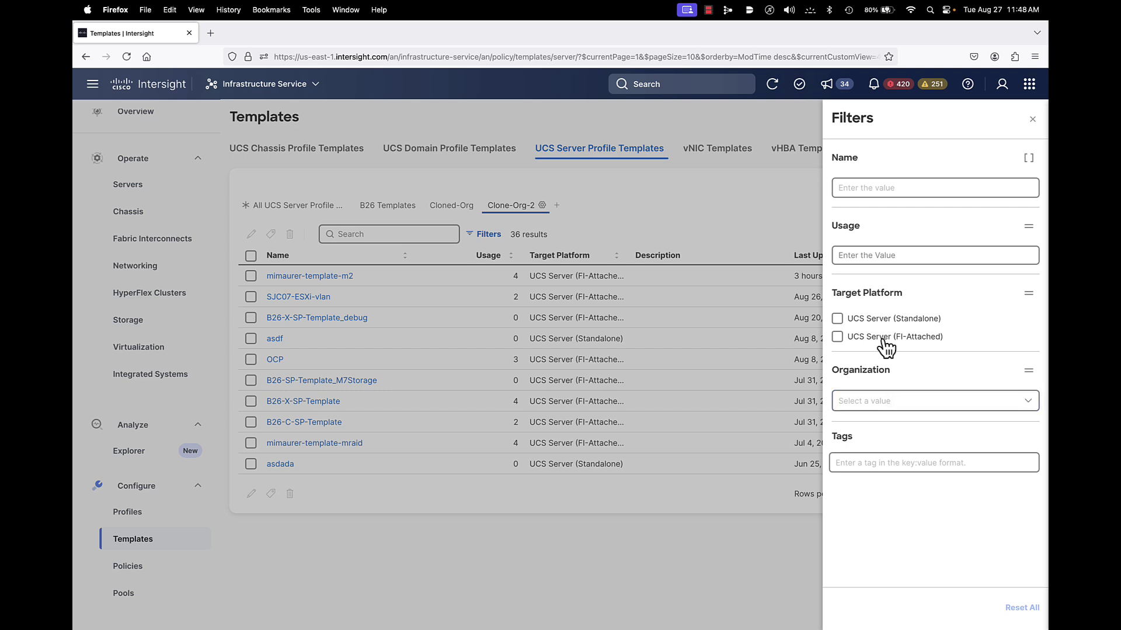
pyautogui.click(896, 411)
pyautogui.scroll(-2, 868, 496)
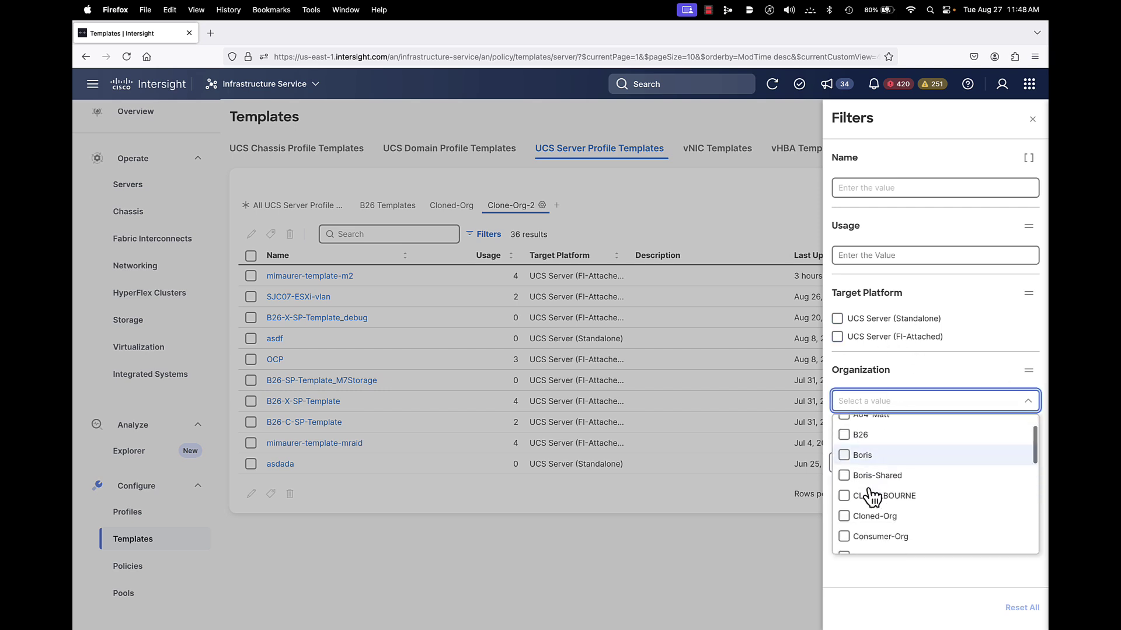
pyautogui.click(846, 516)
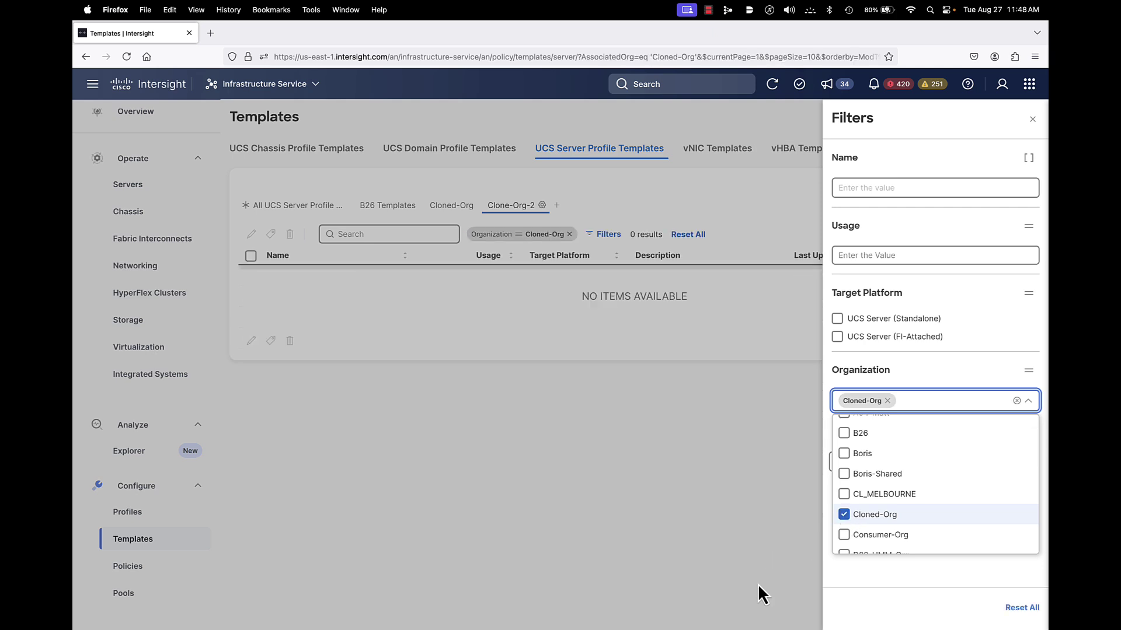
pyautogui.click(533, 482)
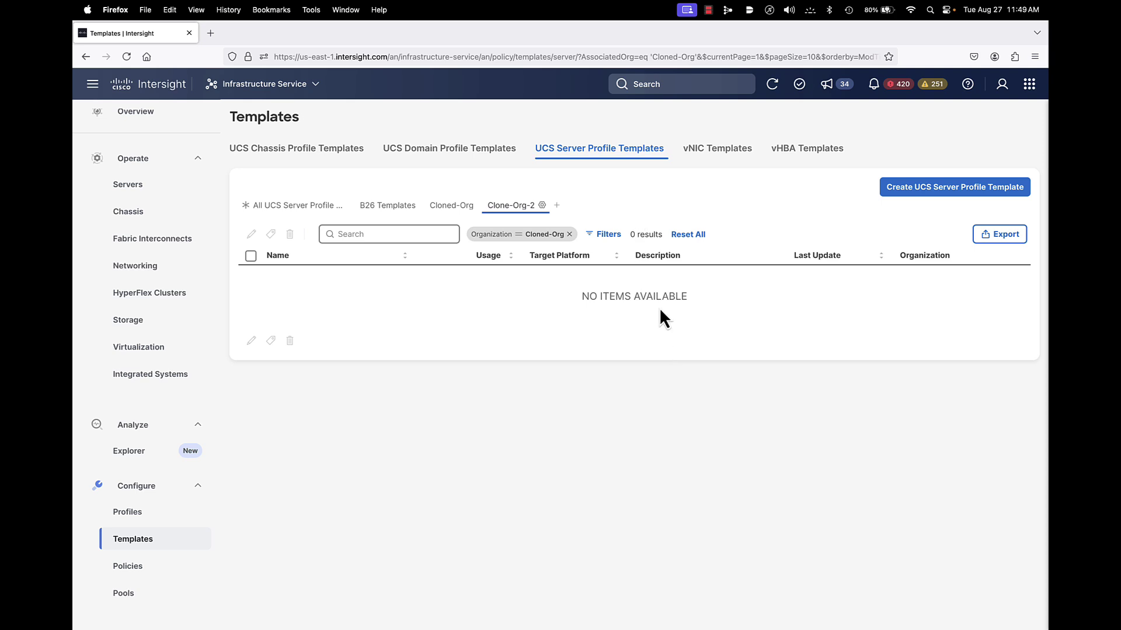
# Step: Delete the custom view Clone-Org-2
pyautogui.click(543, 206)
pyautogui.click(558, 261)
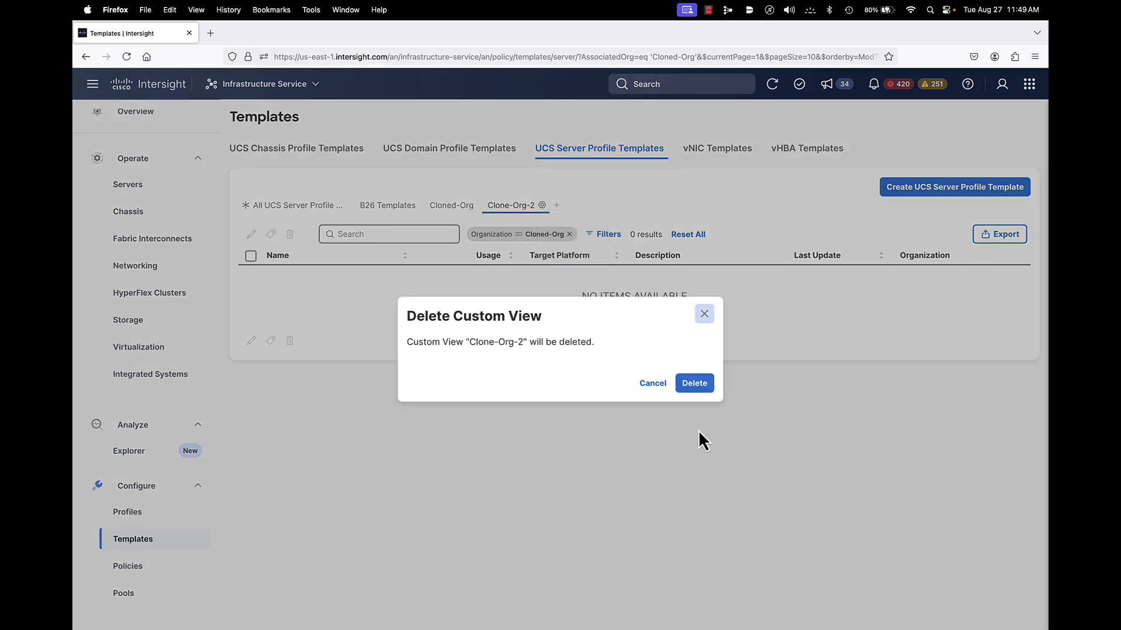
pyautogui.click(696, 384)
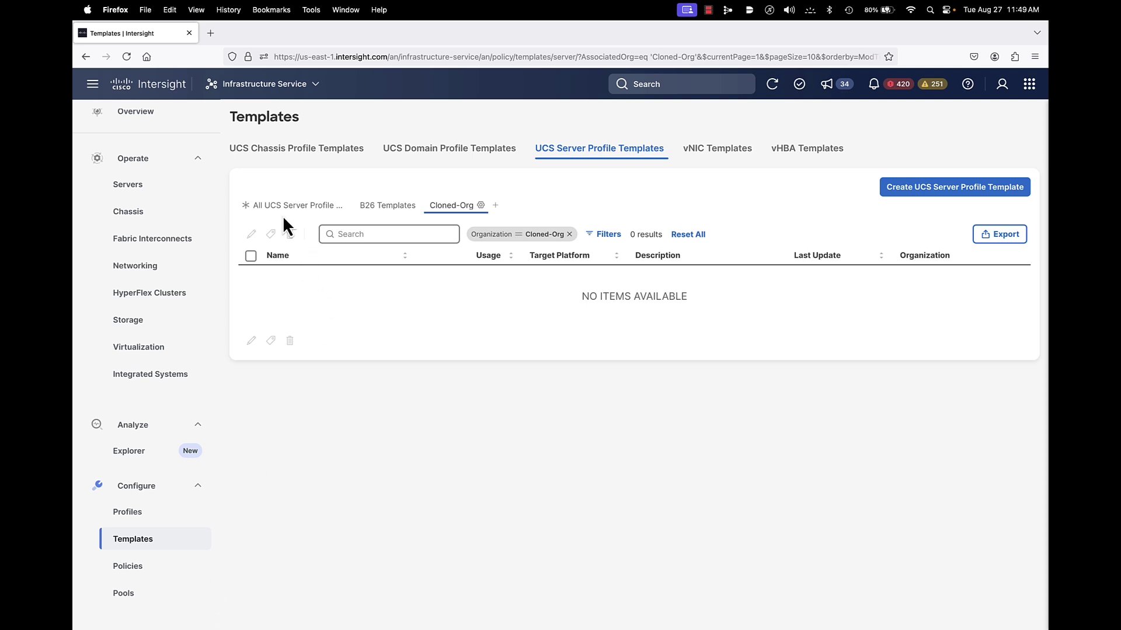
# Step: Start cloning the server profile template B26-SP-Template_M7Storage from the B26 Templates view, with Cloned-Org as the destination organization
pyautogui.click(378, 211)
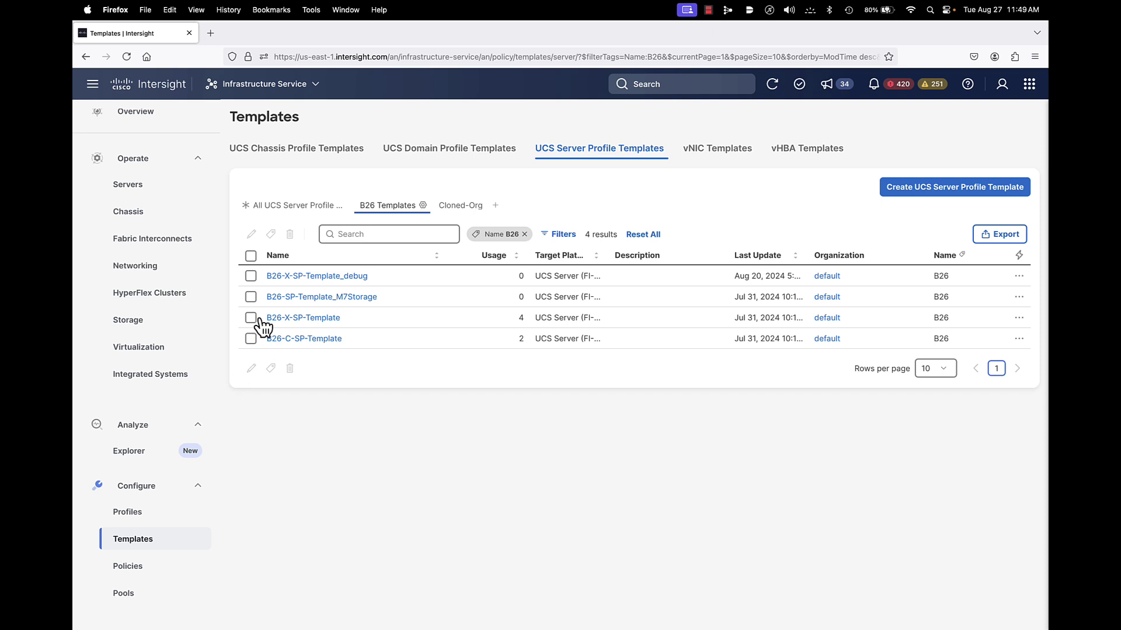
pyautogui.click(251, 297)
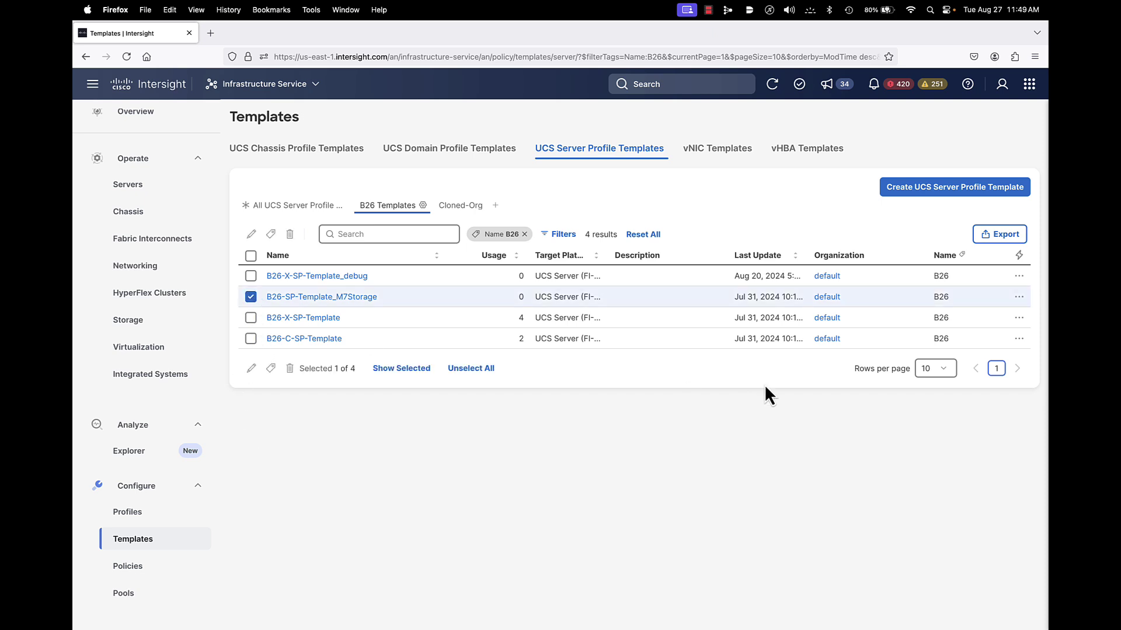
pyautogui.click(1021, 298)
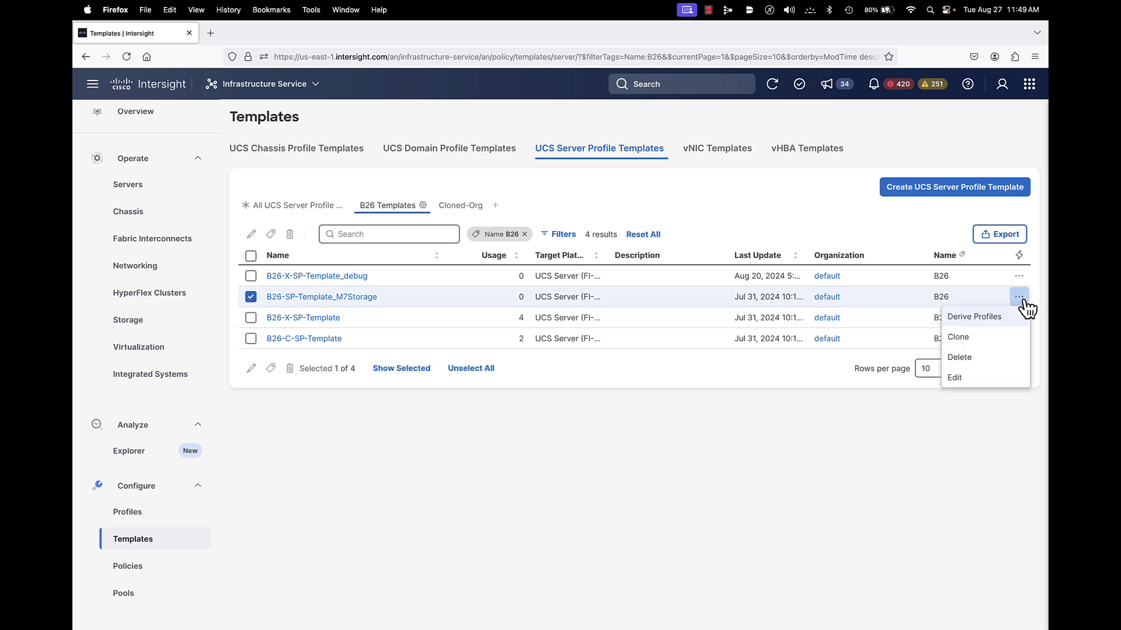
pyautogui.click(972, 343)
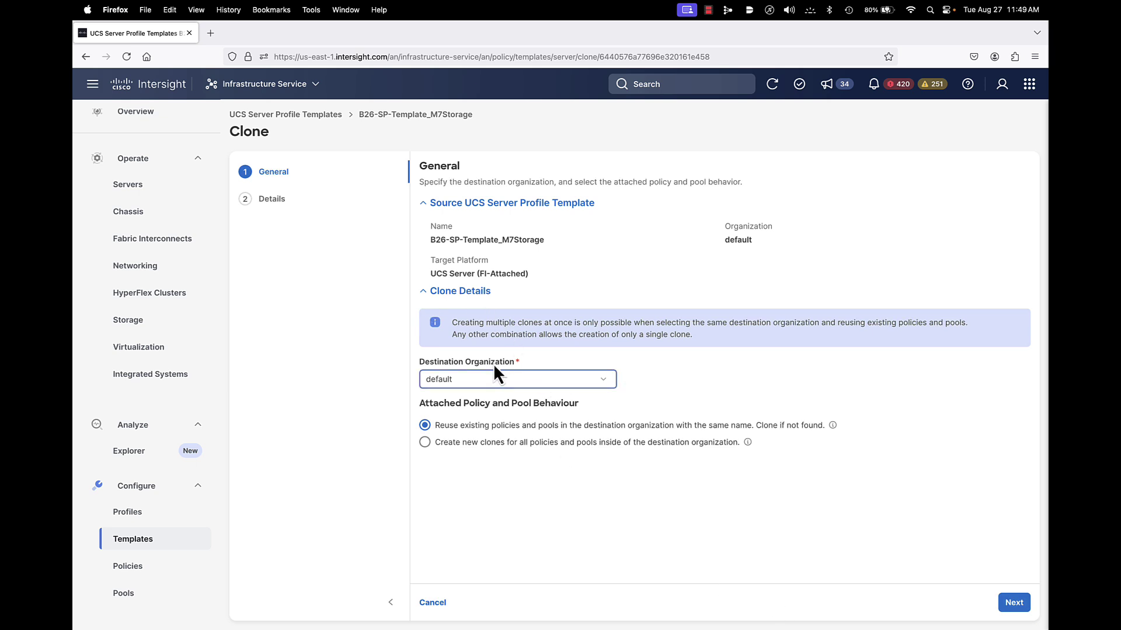
pyautogui.click(598, 388)
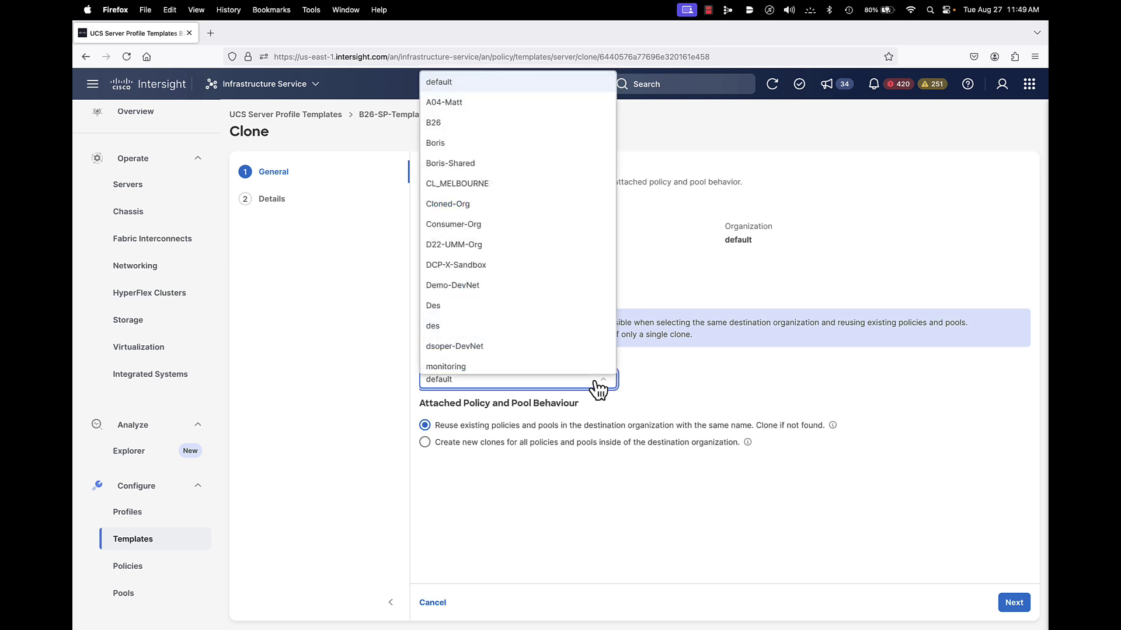
pyautogui.click(476, 206)
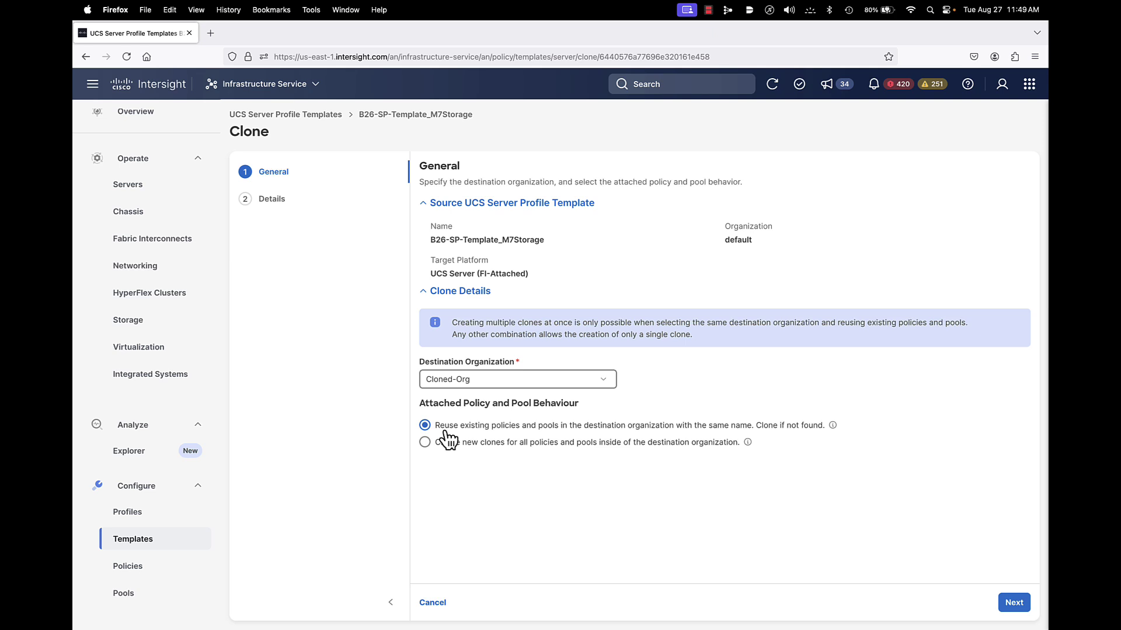
# Step: Choose to reuse existing policies and pools with the same name in the destination organization, and proceed to the clone details
pyautogui.click(425, 442)
pyautogui.click(476, 426)
pyautogui.click(1014, 603)
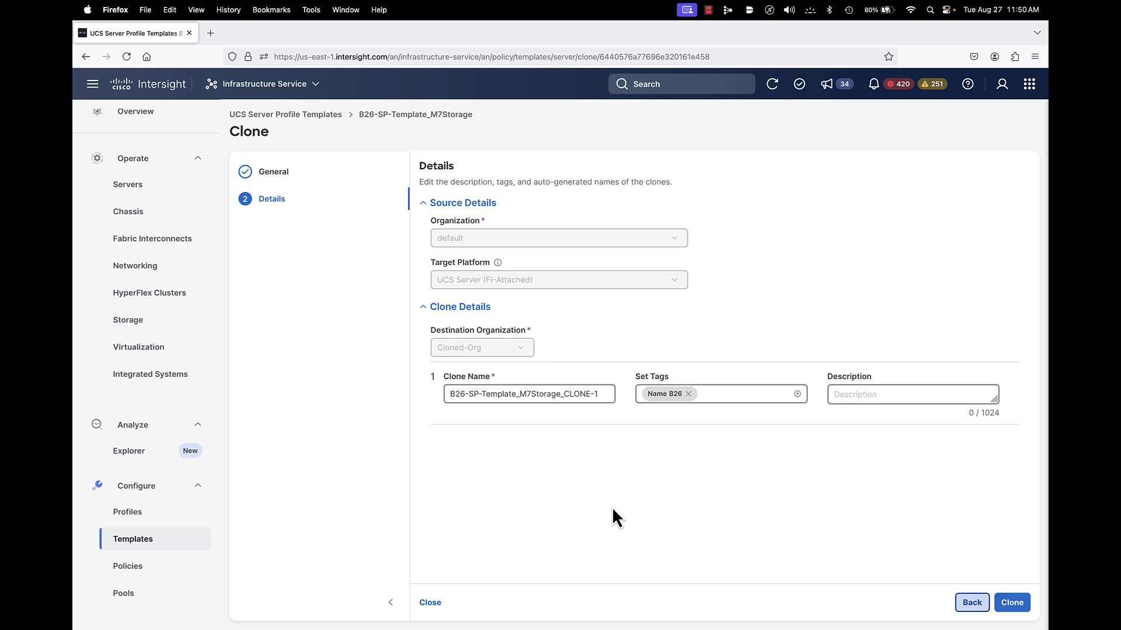
# Step: Try the option that creates new clones for all policies and pools, and return to the clone details with existing ones reused
pyautogui.click(581, 394)
pyautogui.click(969, 603)
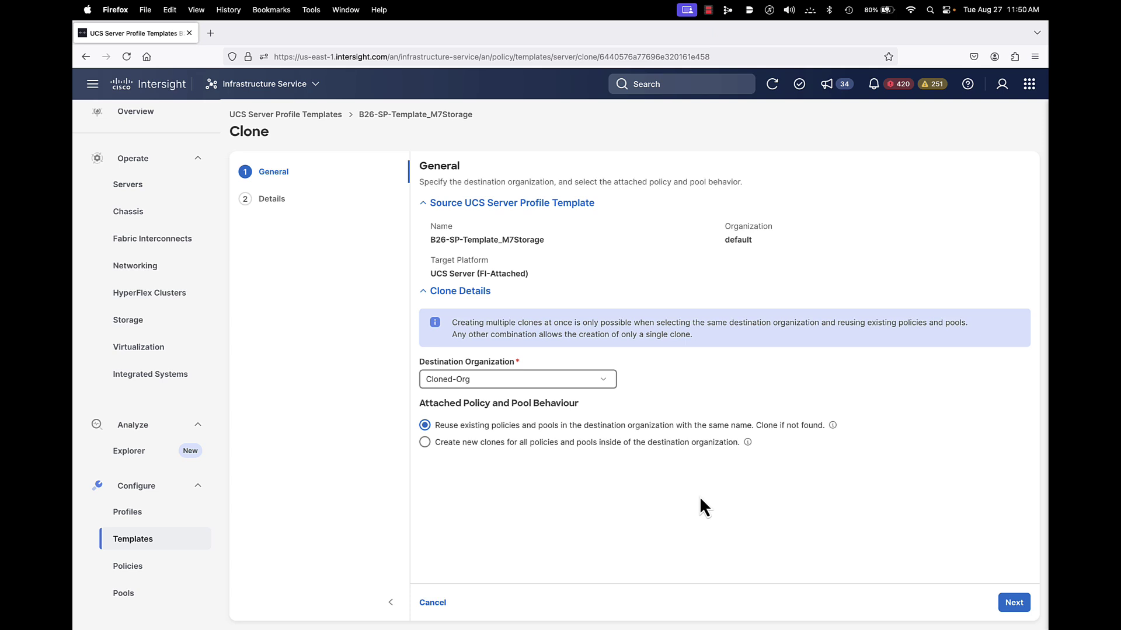
pyautogui.click(424, 442)
pyautogui.click(1013, 604)
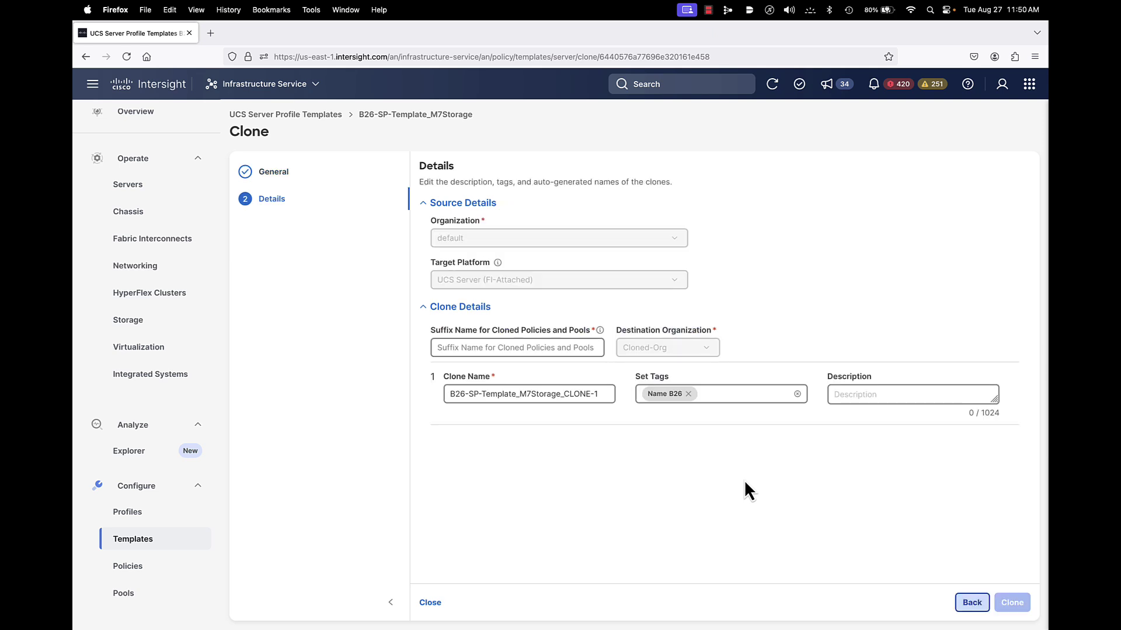
pyautogui.click(465, 349)
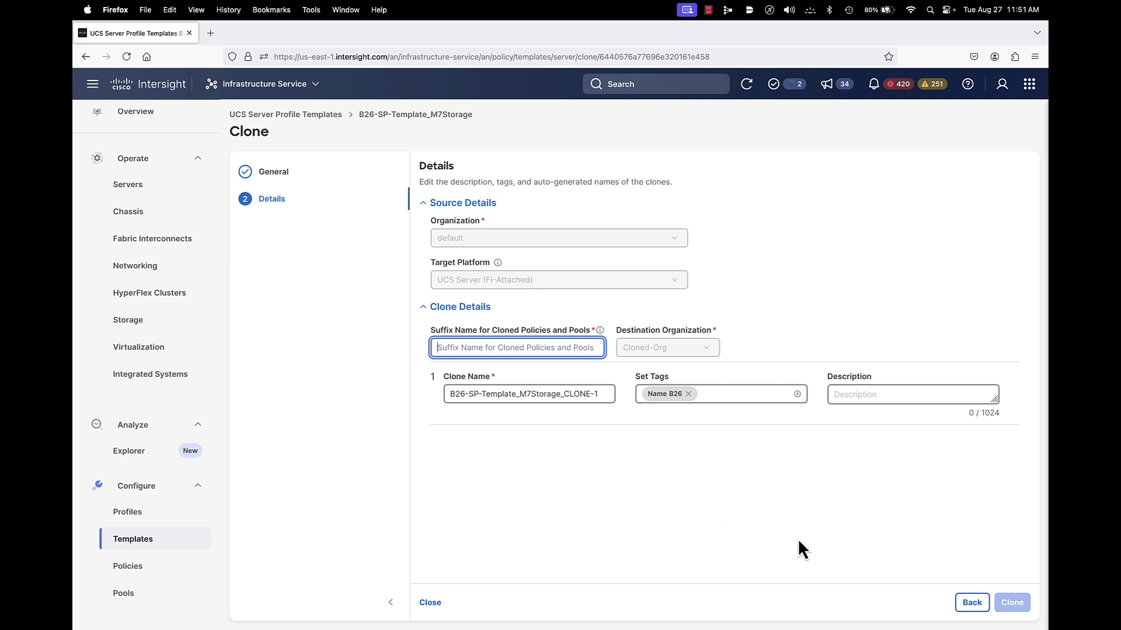
pyautogui.click(972, 603)
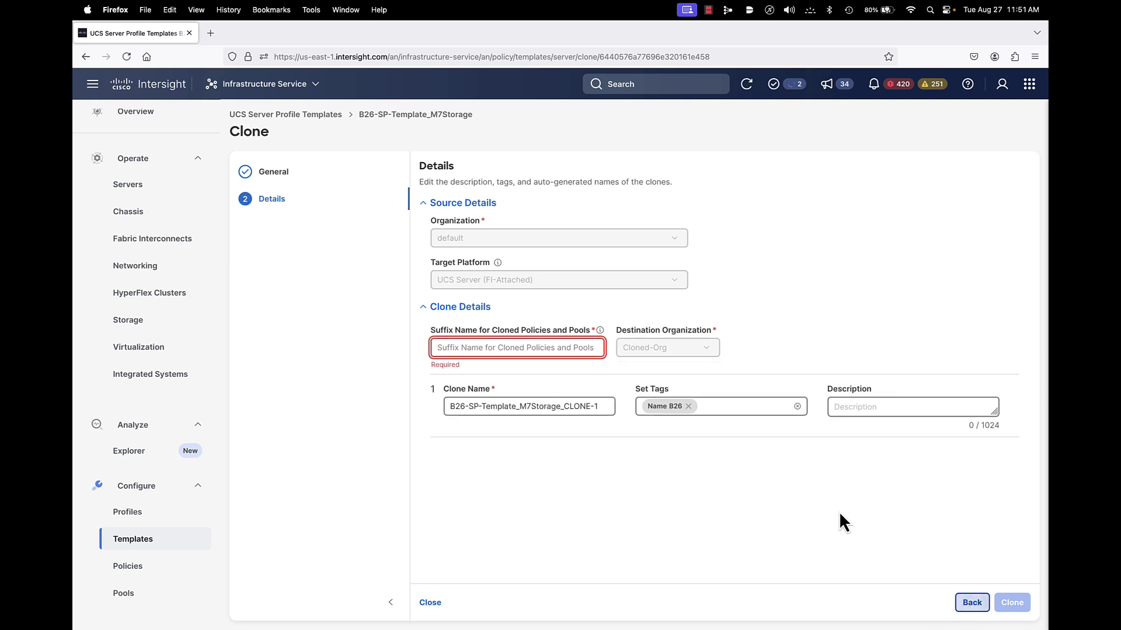
pyautogui.click(425, 426)
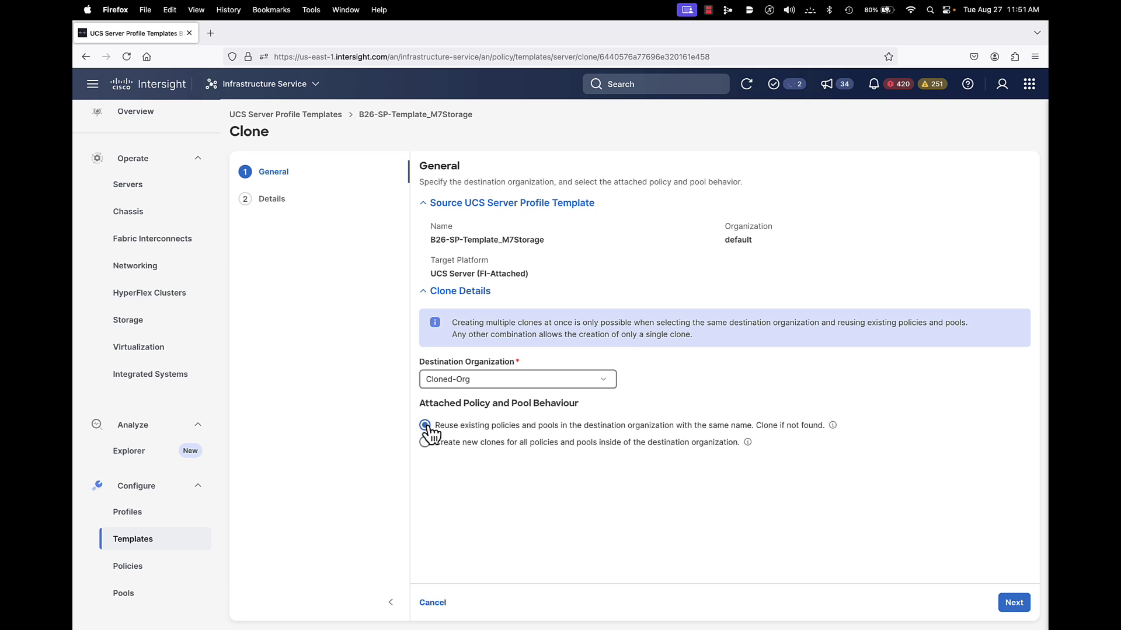
pyautogui.click(1014, 604)
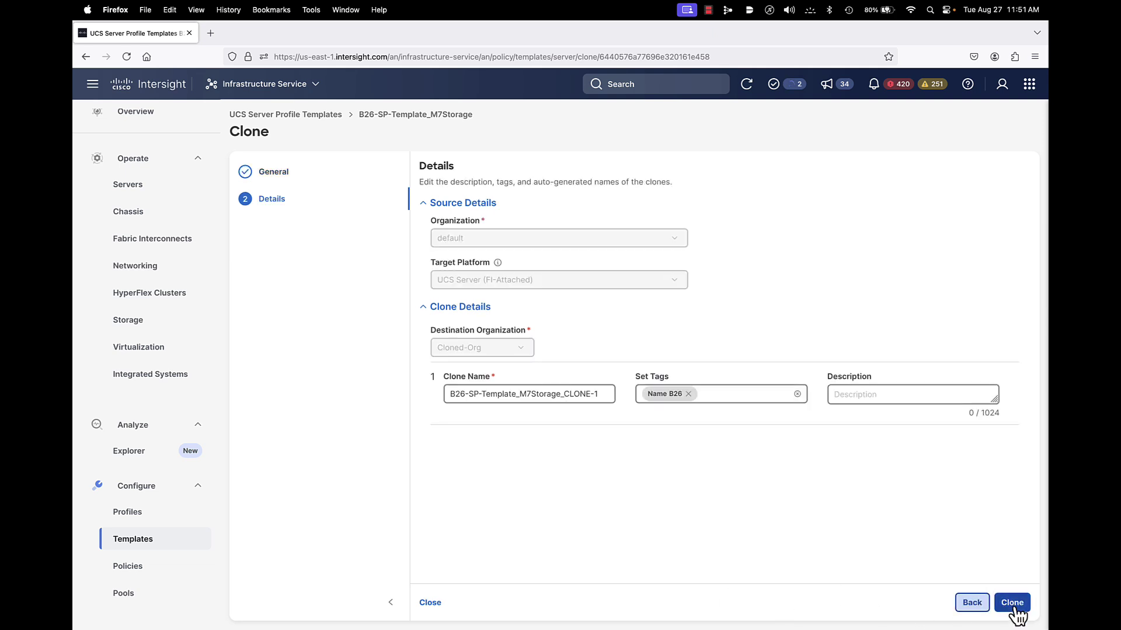
# Step: Clone the template under the name B26-SP-Template_CLONE-1 without the Name B26 tag
pyautogui.click(561, 394)
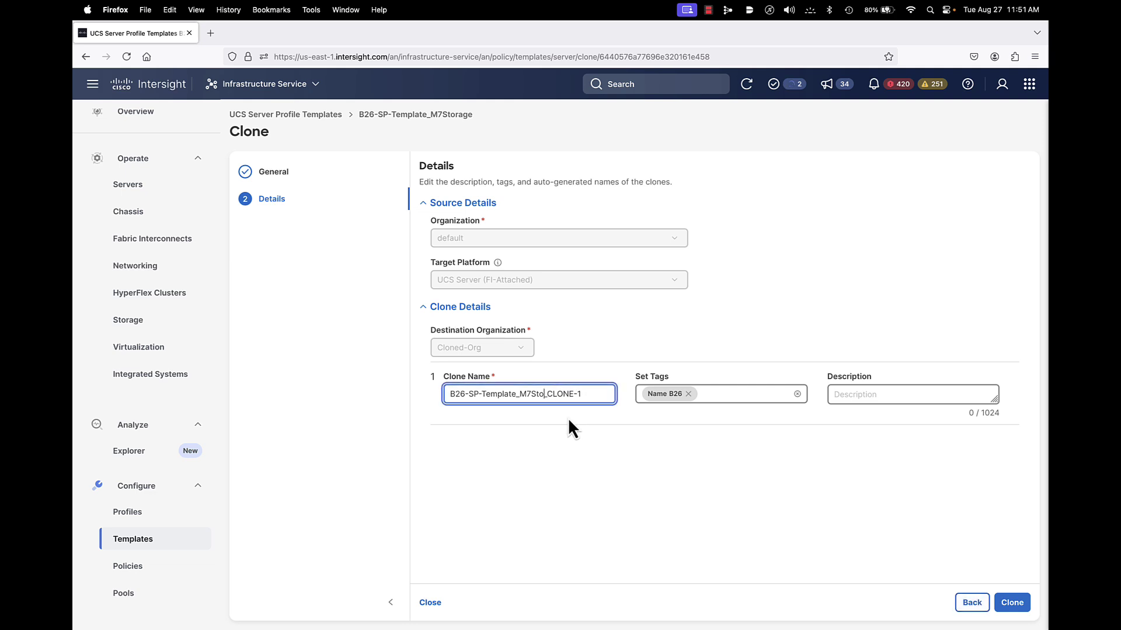
pyautogui.press('BackSpace')
pyautogui.press('BackSpace')
pyautogui.press('BackSpace')
pyautogui.press('BackSpace')
pyautogui.press('BackSpace')
pyautogui.press('BackSpace')
pyautogui.click(688, 394)
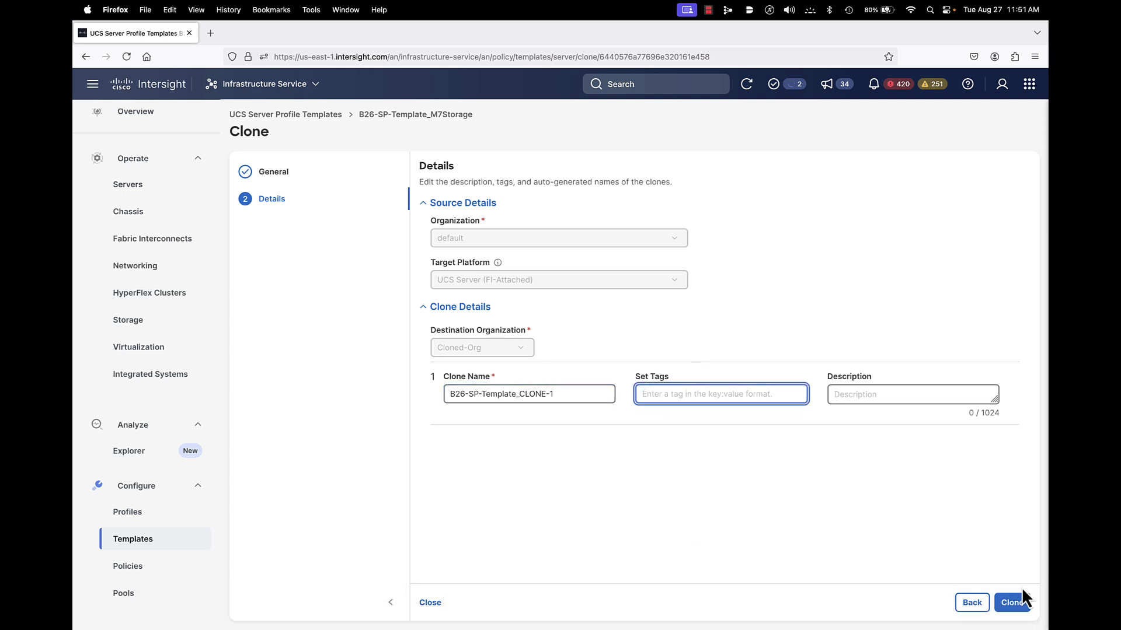
pyautogui.click(1011, 603)
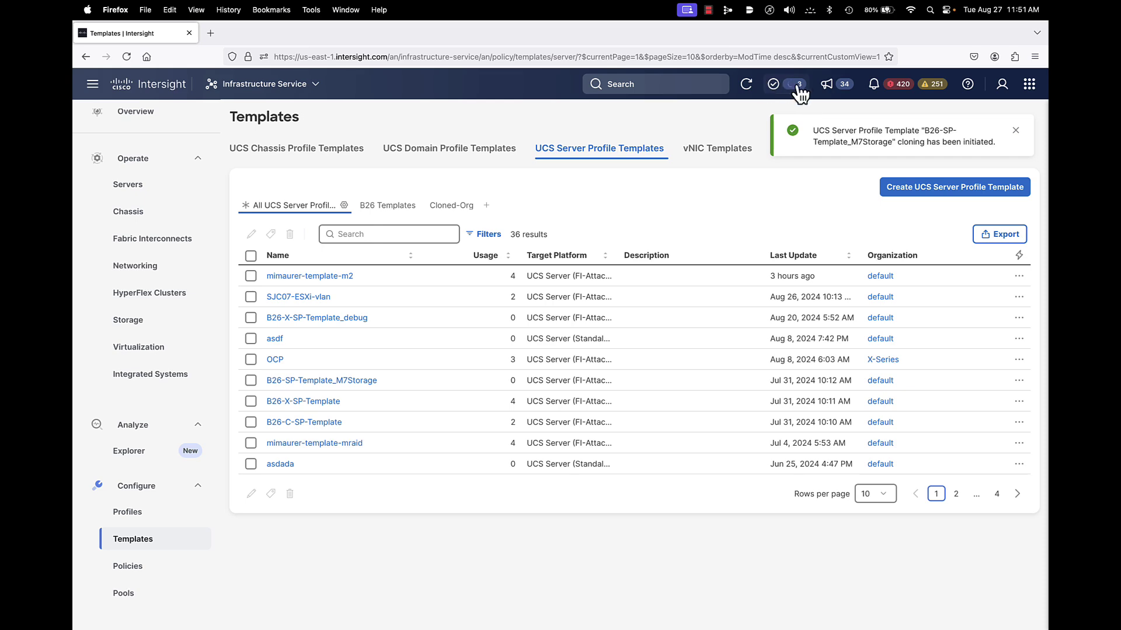
# Step: Check the execution flow of the Clone Server Profile Template request for B26-SP-Template_CLONE-1 and close the request
pyautogui.click(776, 84)
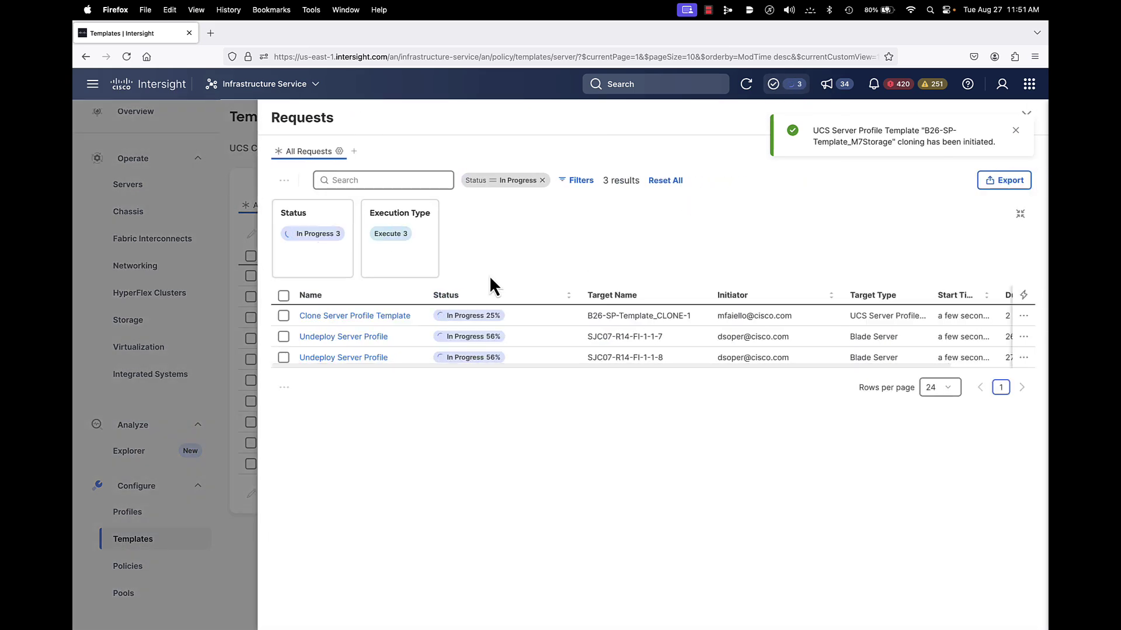
pyautogui.click(376, 316)
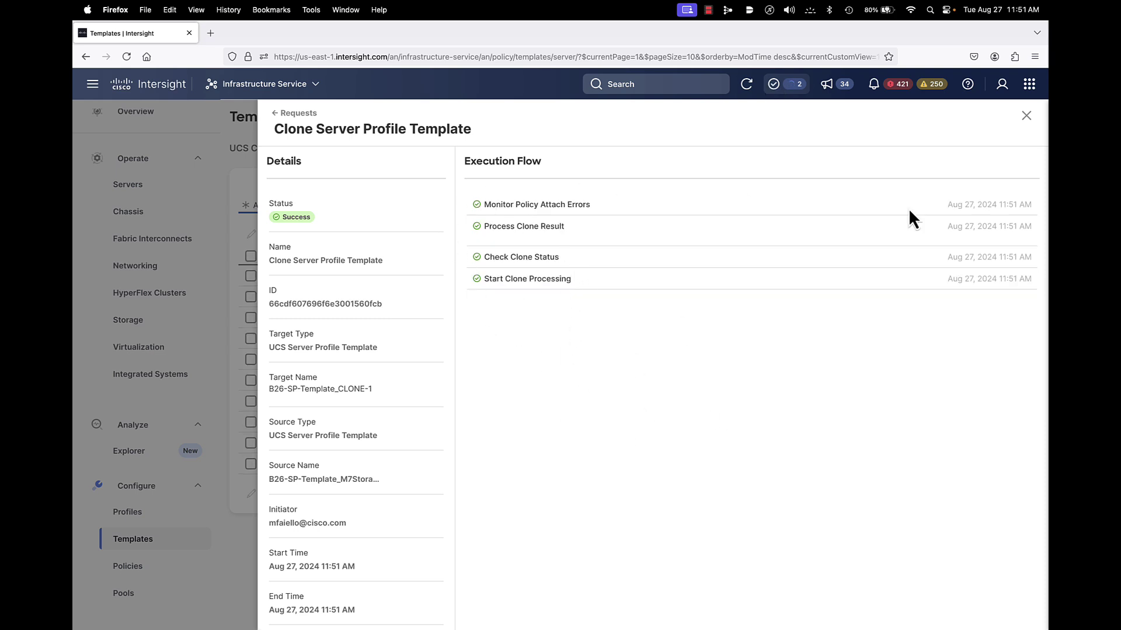
pyautogui.click(1026, 116)
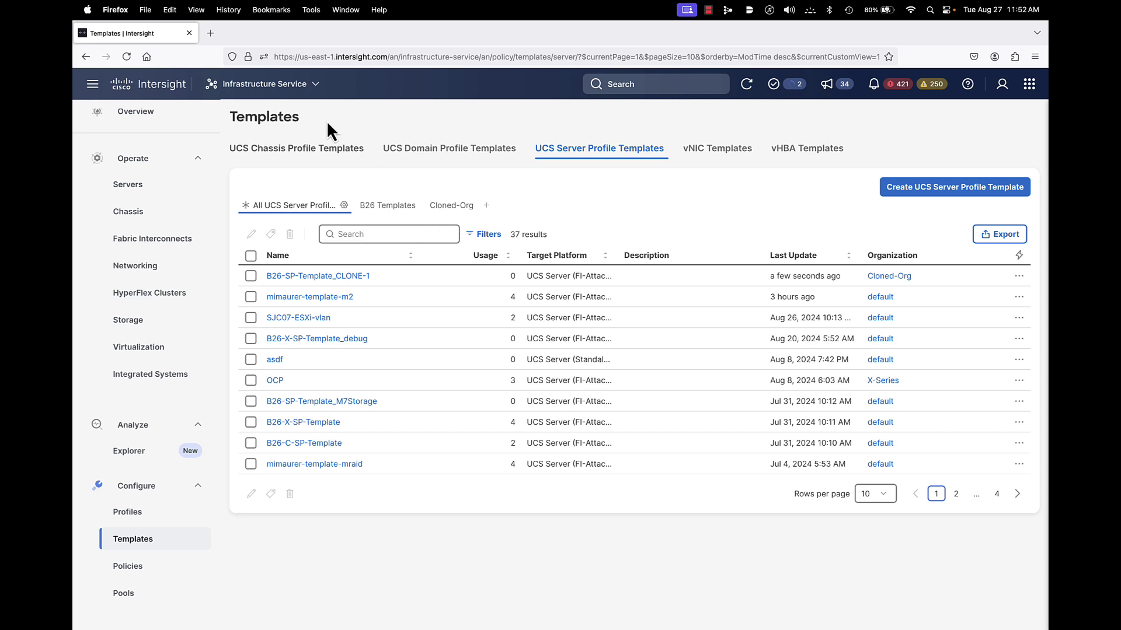
# Step: View the details and summary of the organization Cloned-Org in the System settings
pyautogui.click(287, 89)
pyautogui.click(246, 298)
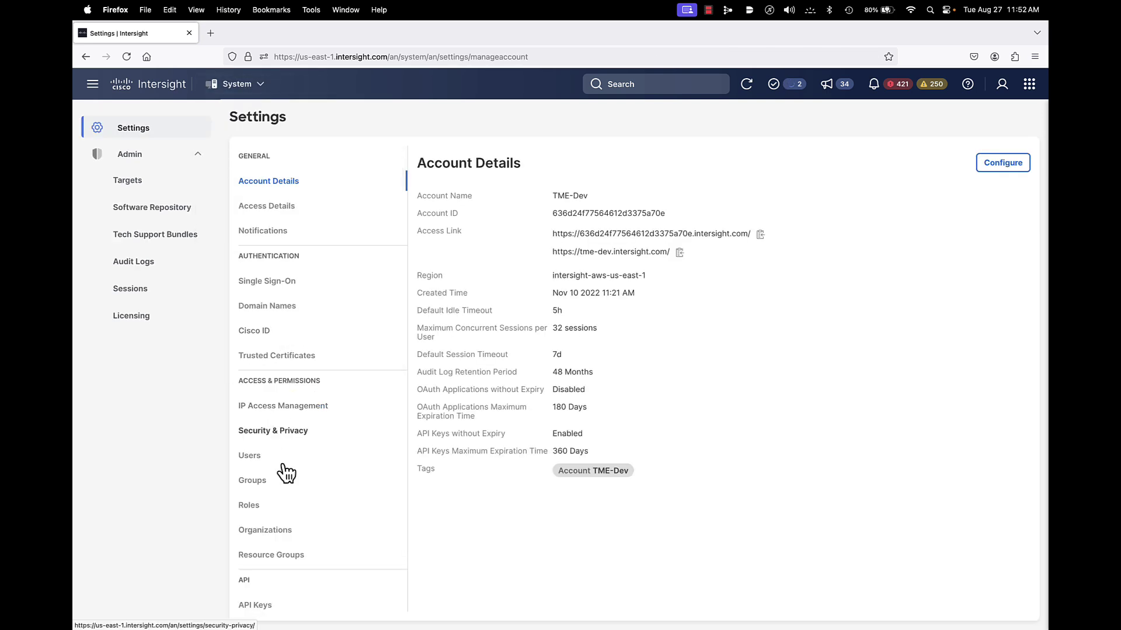
pyautogui.click(269, 533)
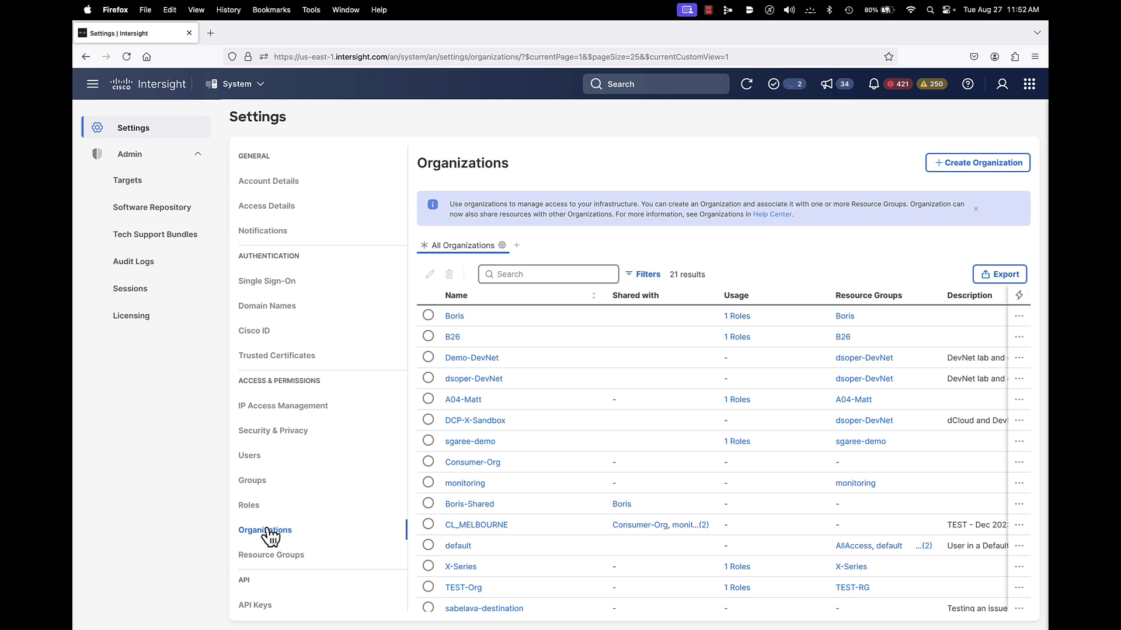
pyautogui.scroll(-3, 472, 531)
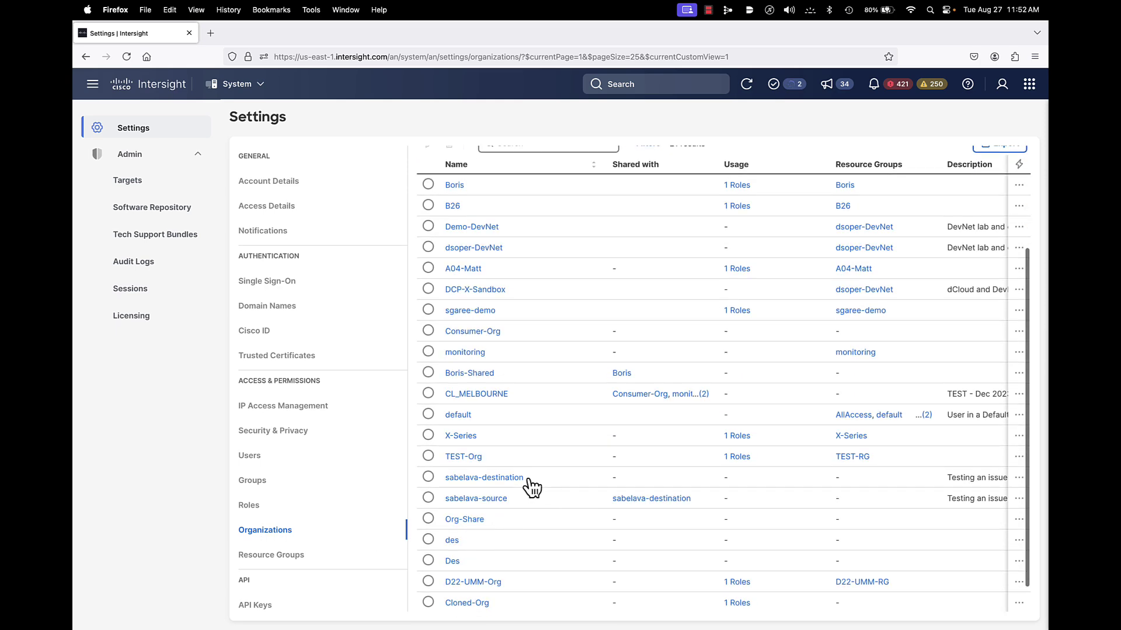
pyautogui.scroll(-2, 473, 525)
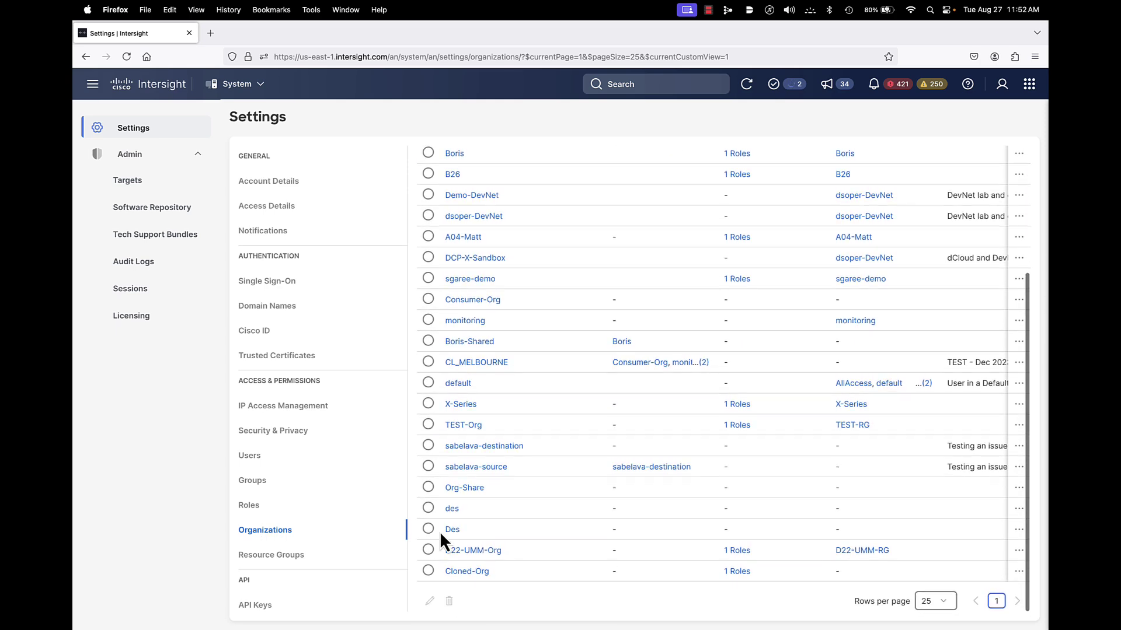
pyautogui.click(454, 569)
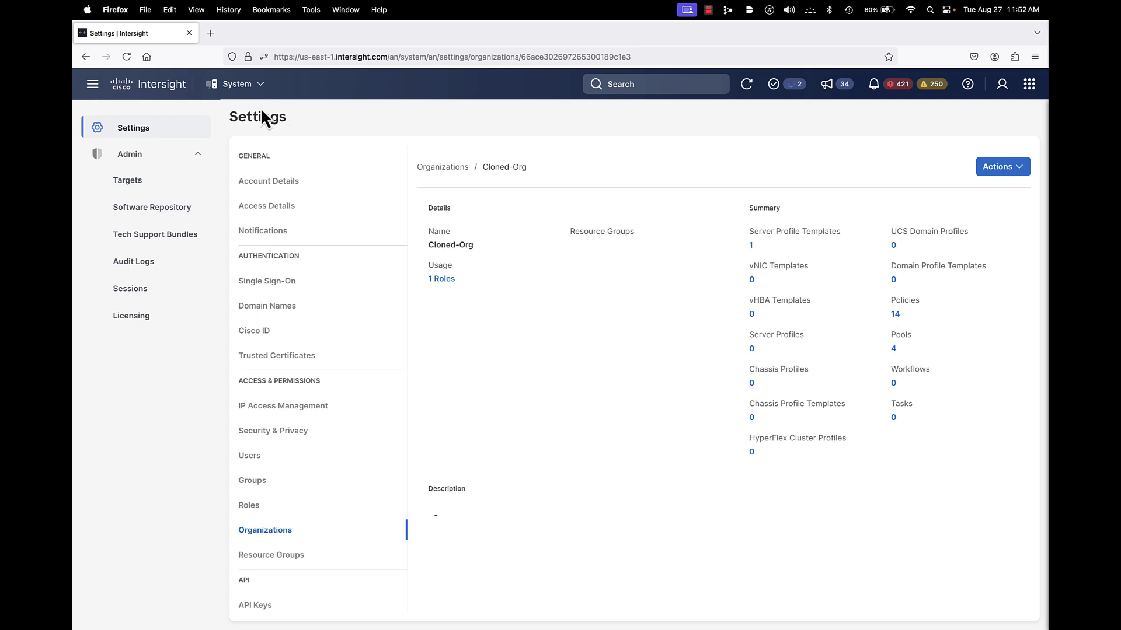
# Step: Return to Infrastructure Service and show the UCS server profile templates in the Cloned-Org view
pyautogui.click(255, 86)
pyautogui.click(251, 121)
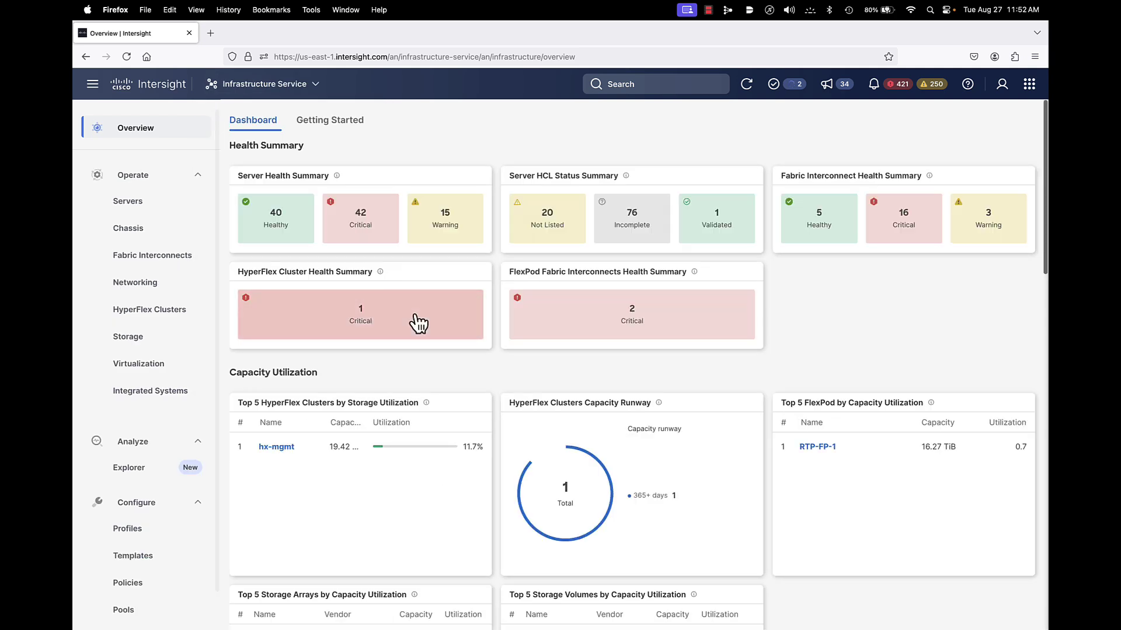
pyautogui.click(170, 567)
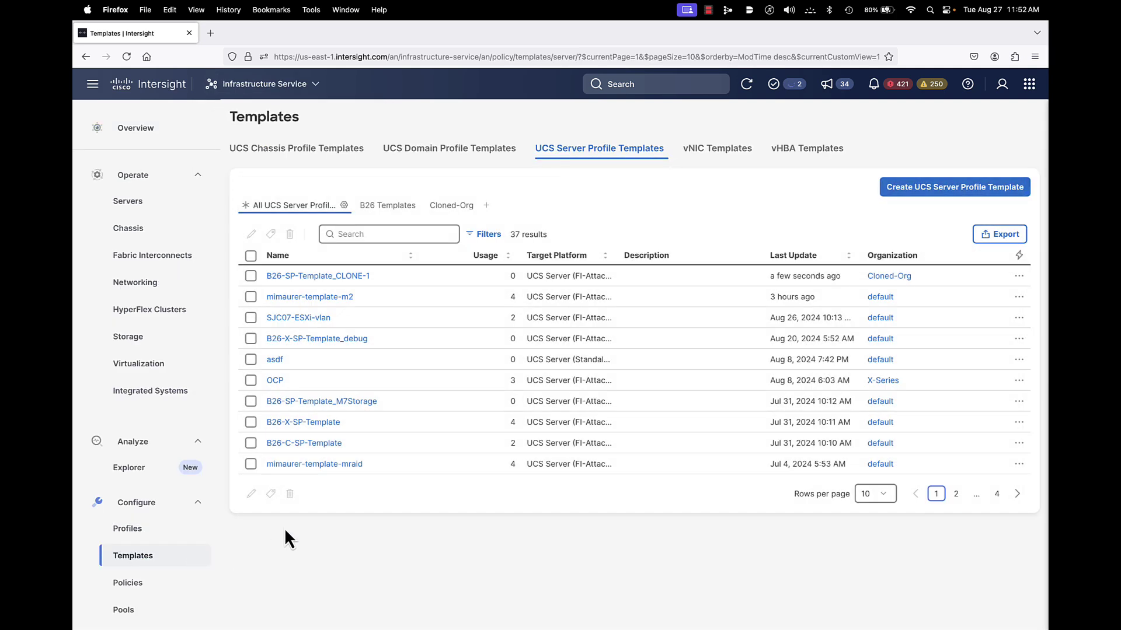
pyautogui.click(452, 206)
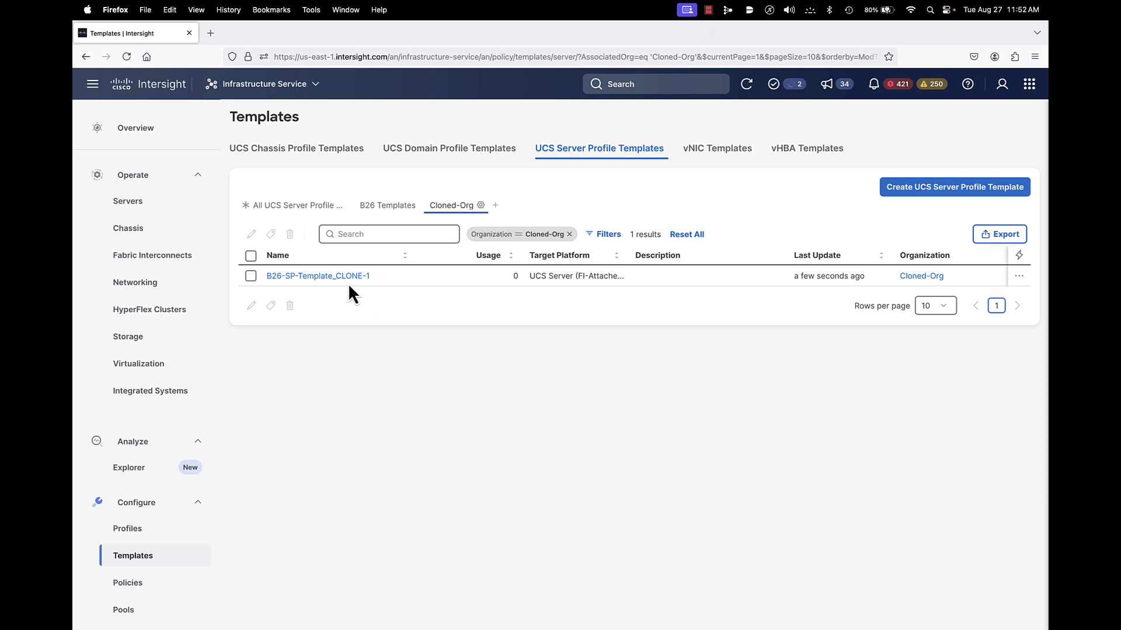
# Step: Review the policies in the Cloned-Org view
pyautogui.click(153, 580)
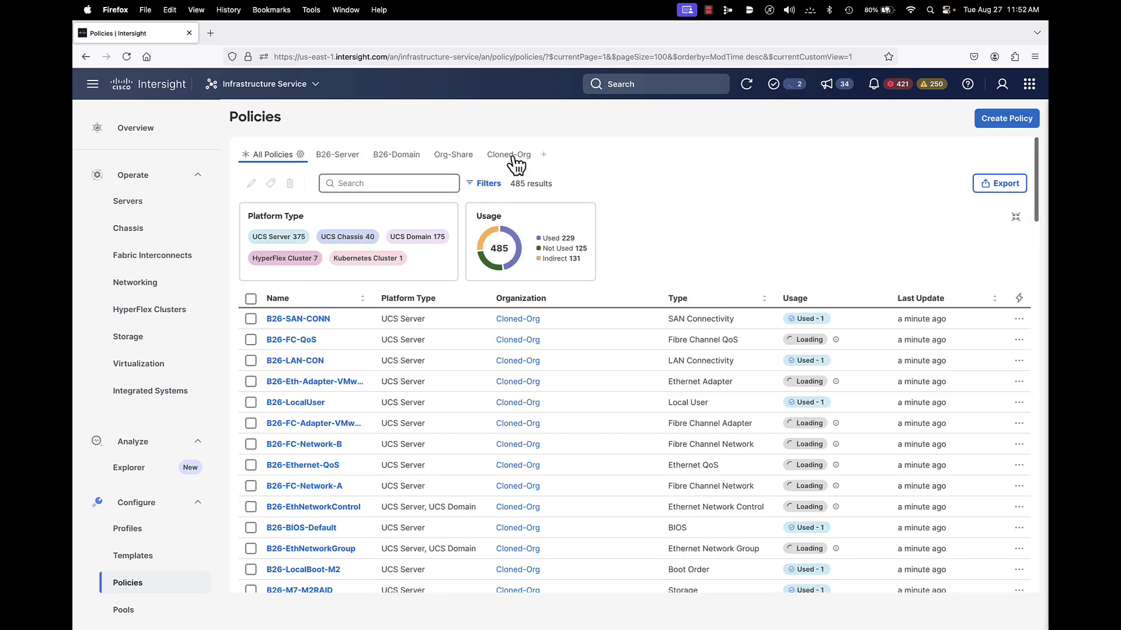
pyautogui.click(512, 156)
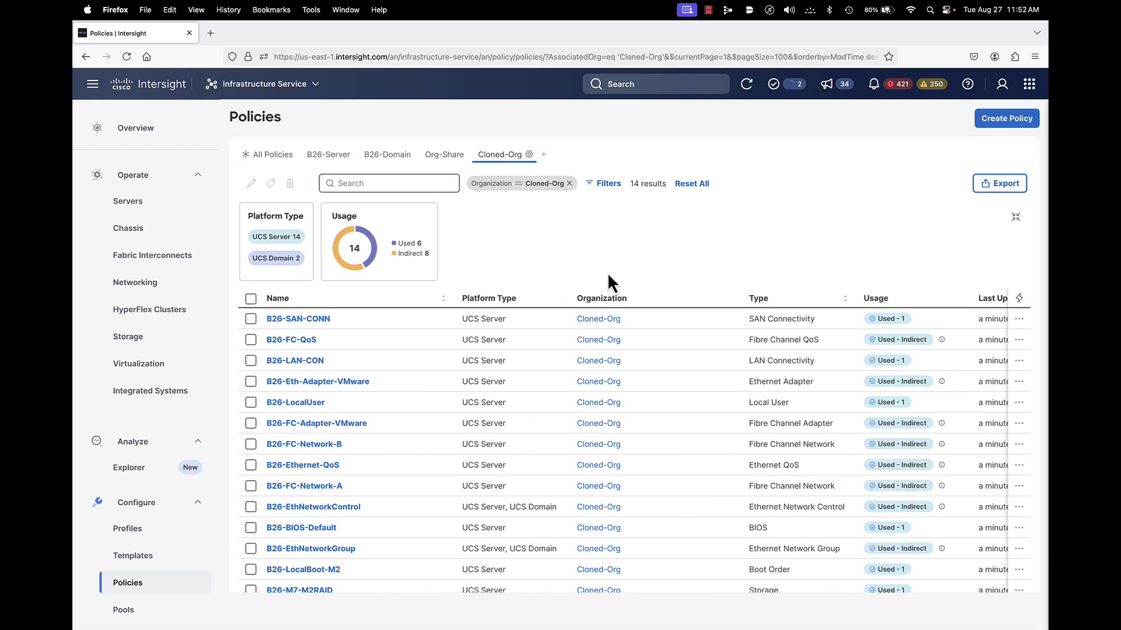
pyautogui.scroll(-2, 608, 275)
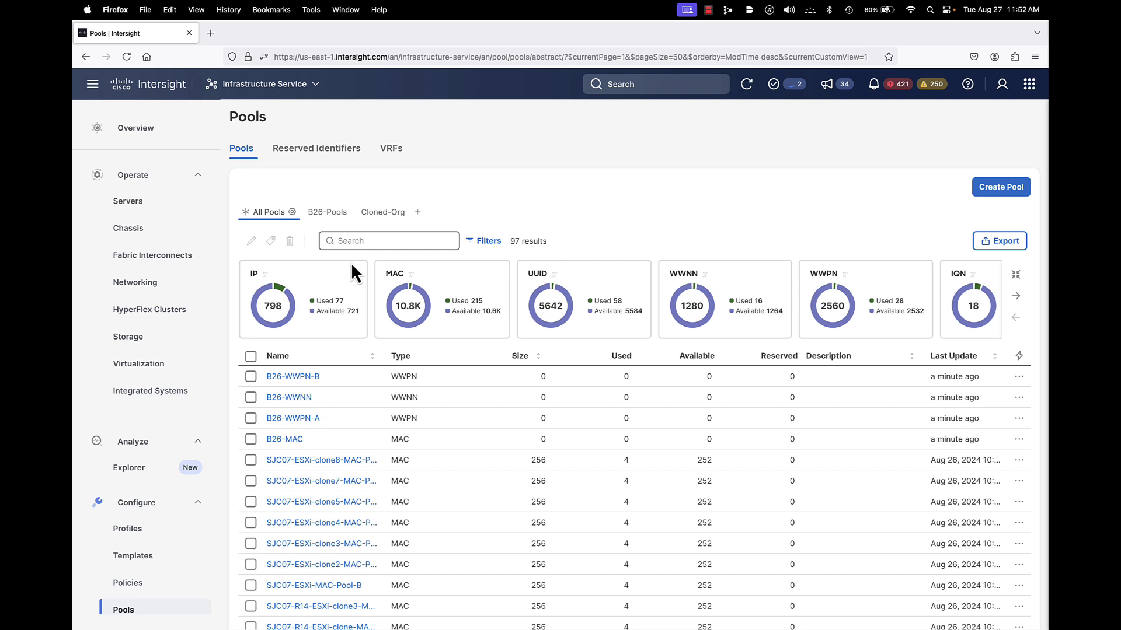
# Step: Inspect the MAC blocks of the B26-MAC pool from the Cloned-Org pools view and cancel the edit
pyautogui.click(387, 213)
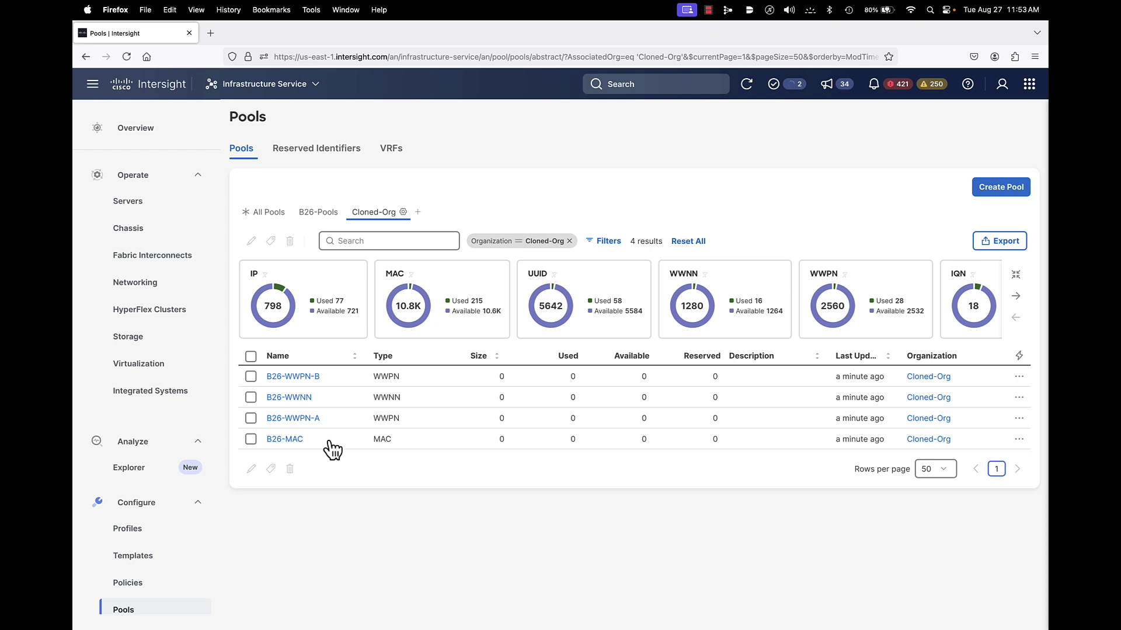
pyautogui.click(251, 439)
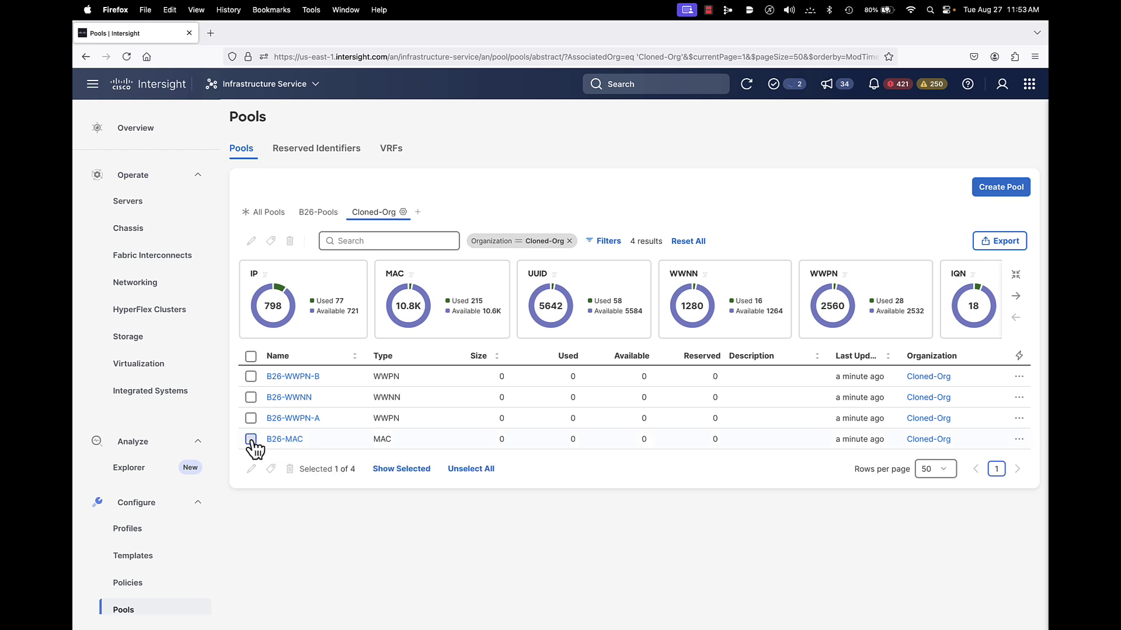
pyautogui.click(251, 470)
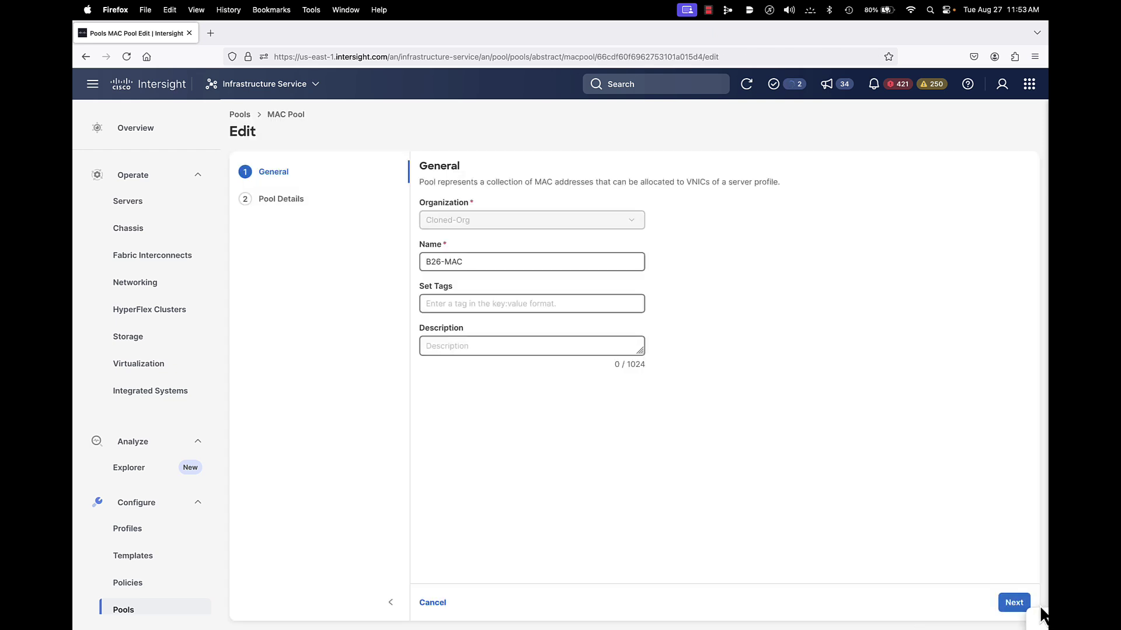
pyautogui.click(1014, 603)
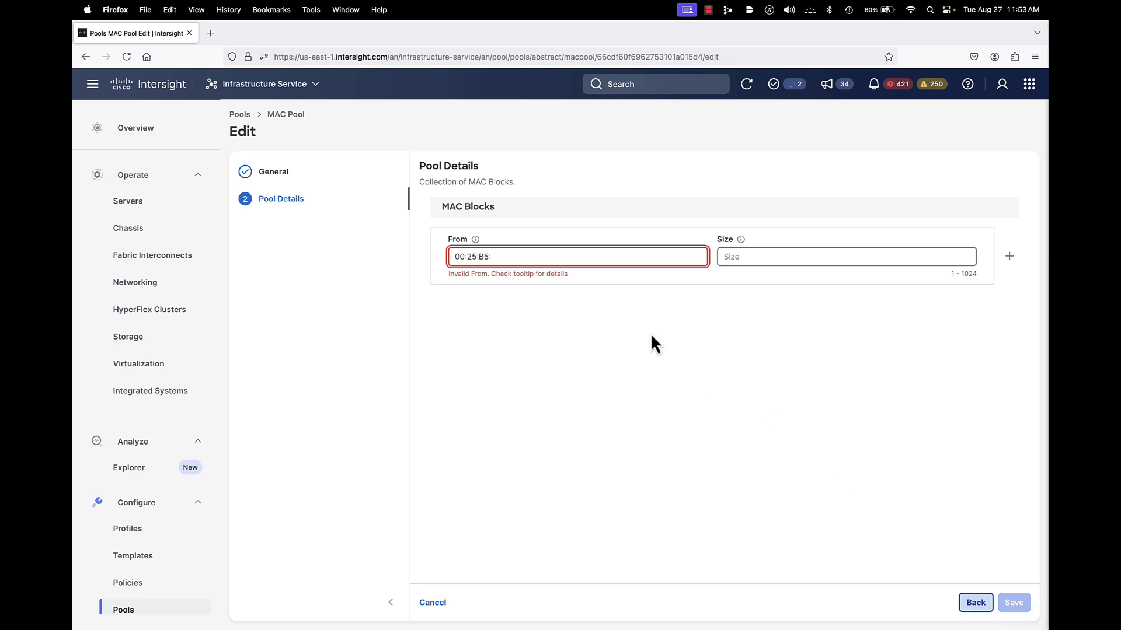
pyautogui.click(564, 257)
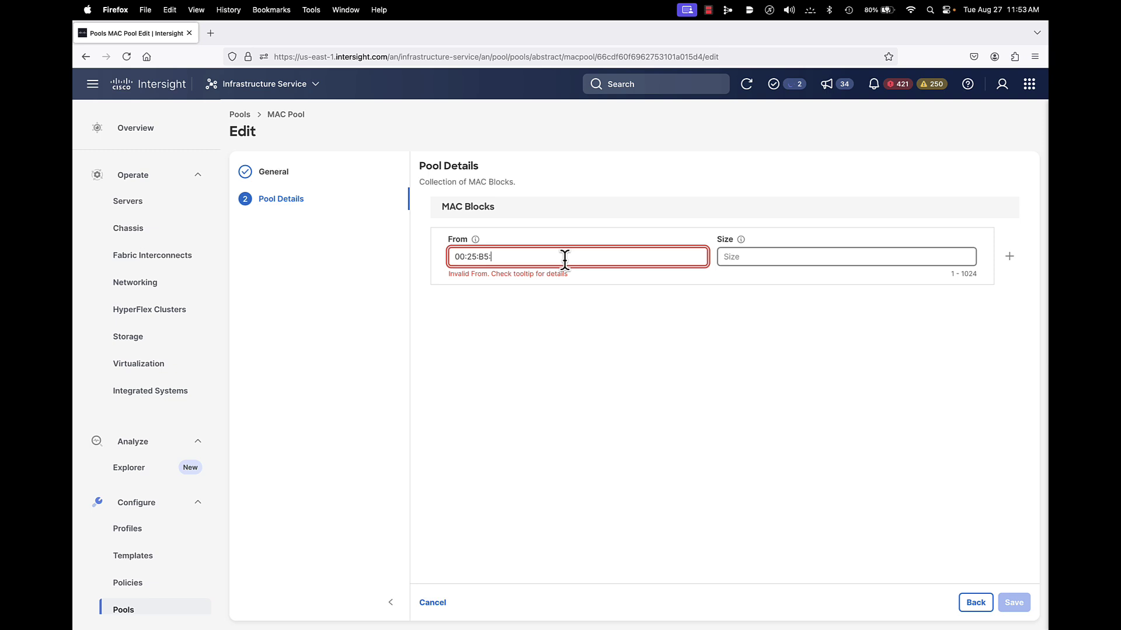
pyautogui.click(445, 602)
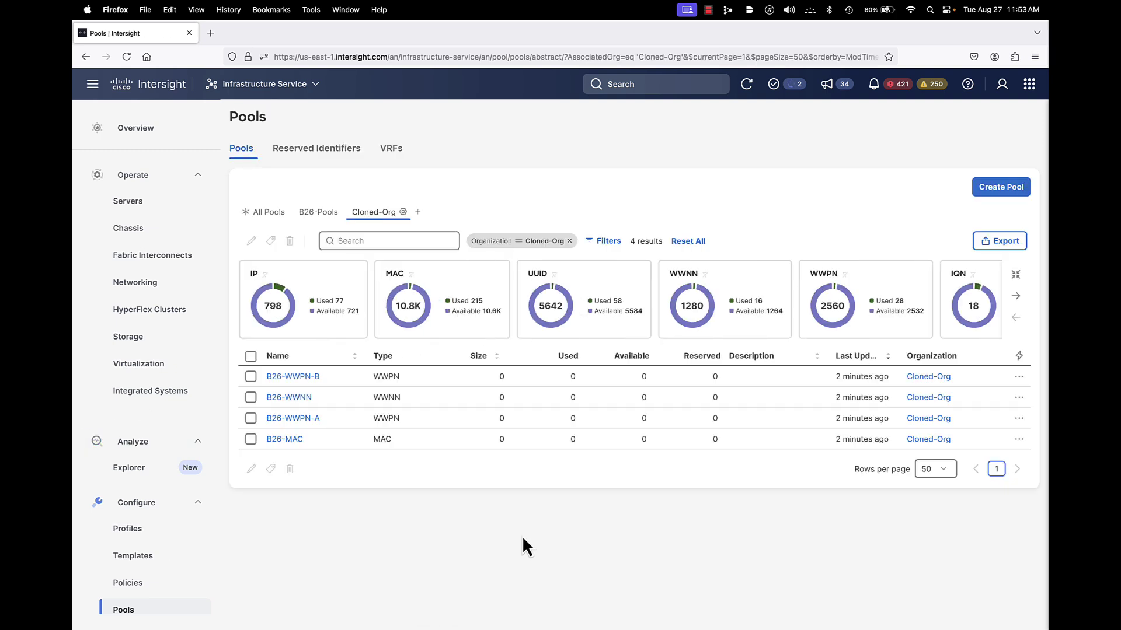